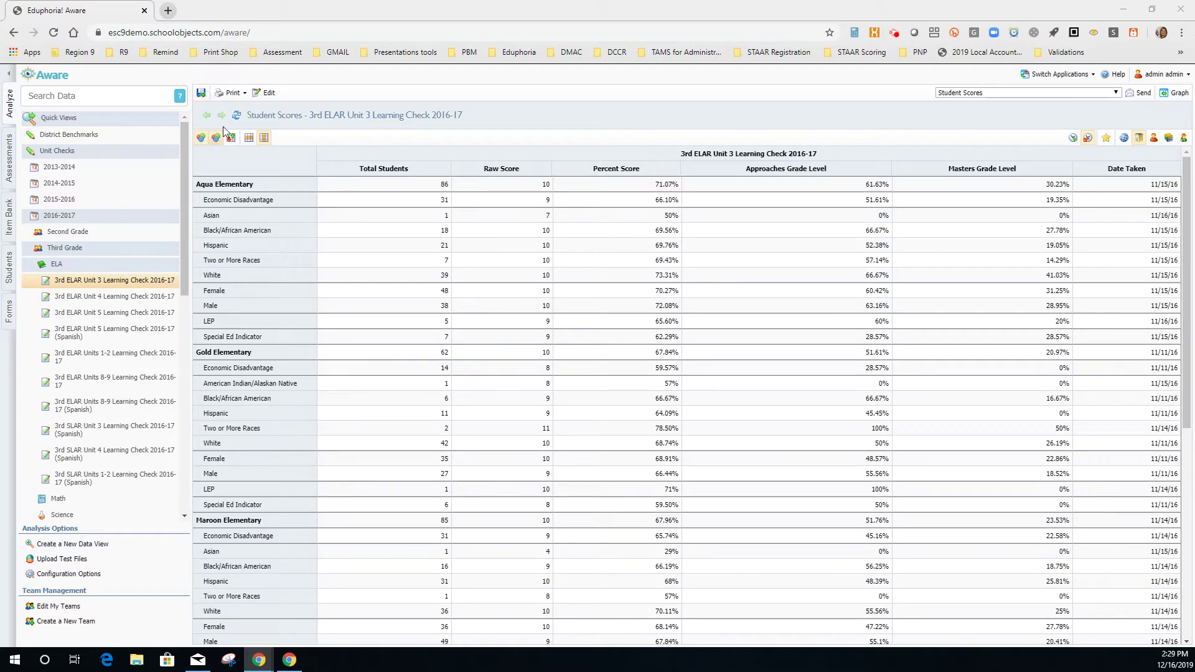
Step: Save the Student Scores view for the 3rd ELAR Unit 3 Learning Check 2016-17, and save a copy of it
{"action": "left_click", "coordinate": [202, 94]}
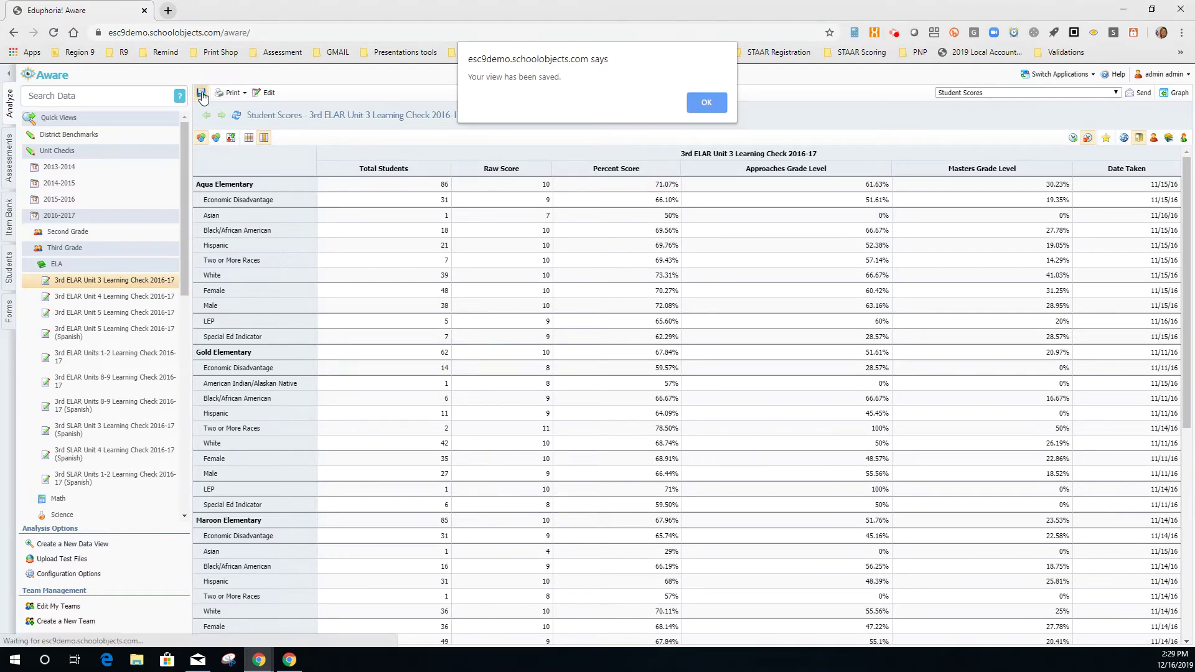
{"action": "left_click", "coordinate": [708, 98]}
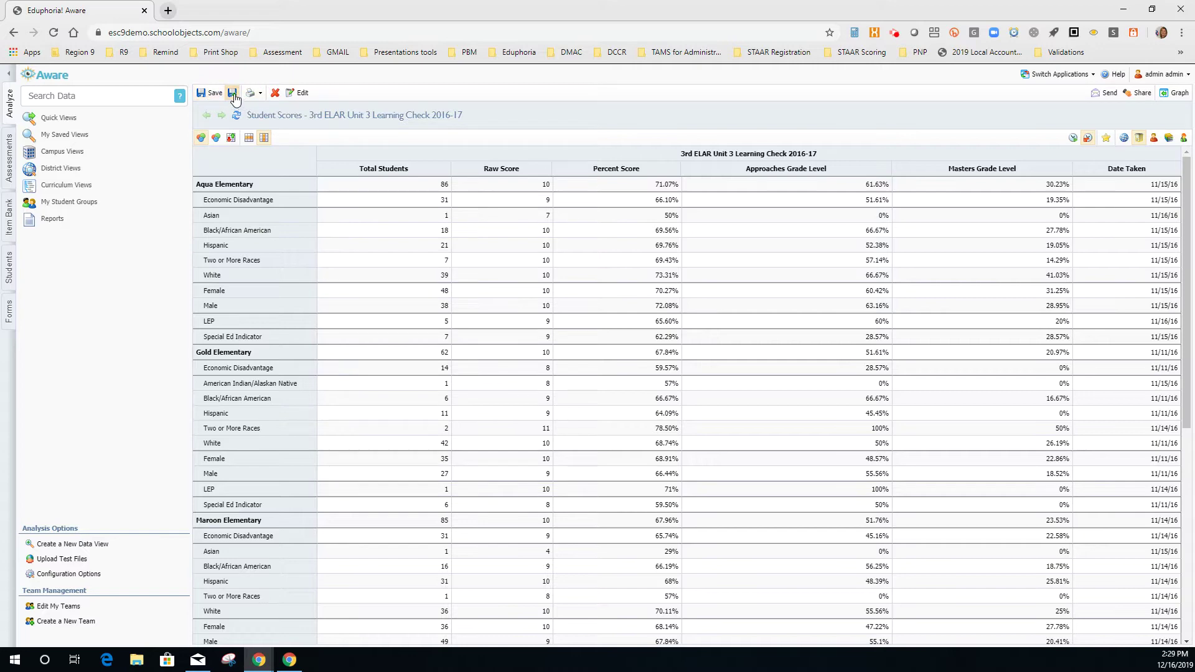
{"action": "left_click", "coordinate": [234, 98]}
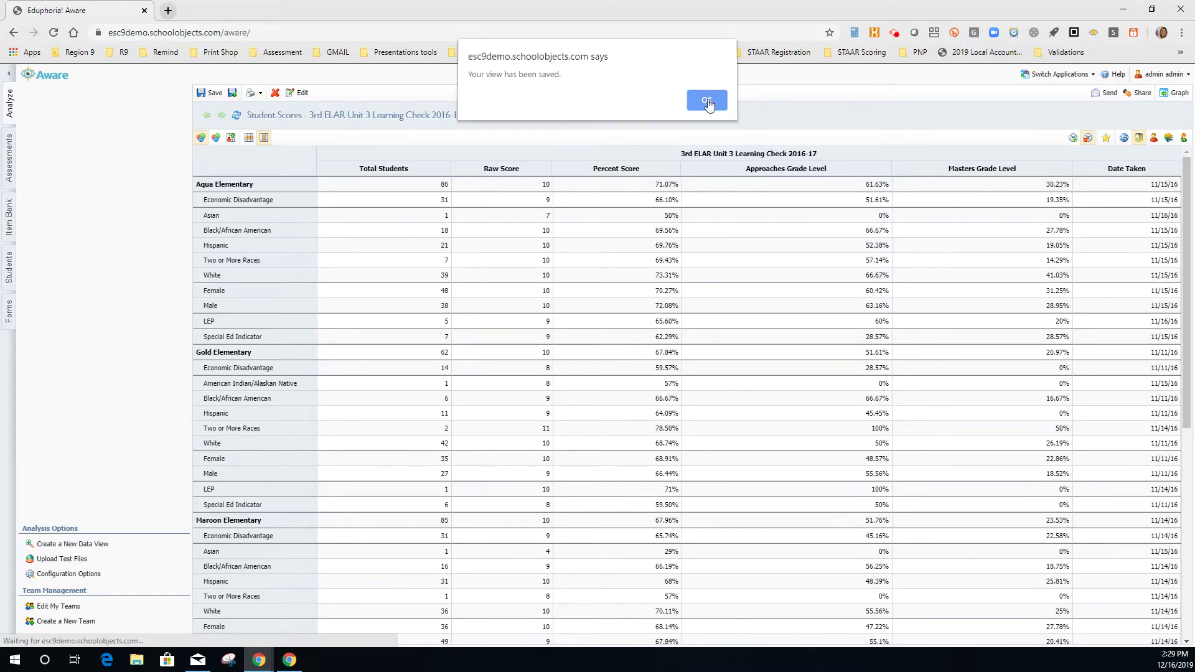
{"action": "left_click", "coordinate": [707, 101]}
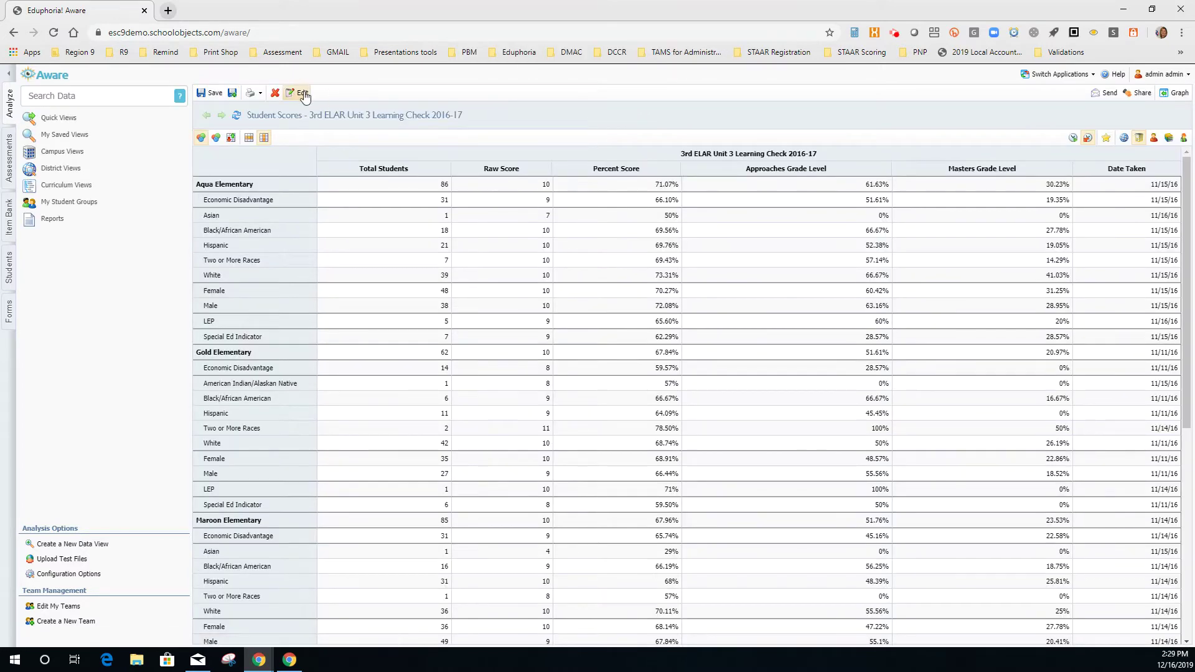
Step: Rename the saved view as "DDI Checkpoint 2 Overview" and update it
{"action": "left_click", "coordinate": [303, 93]}
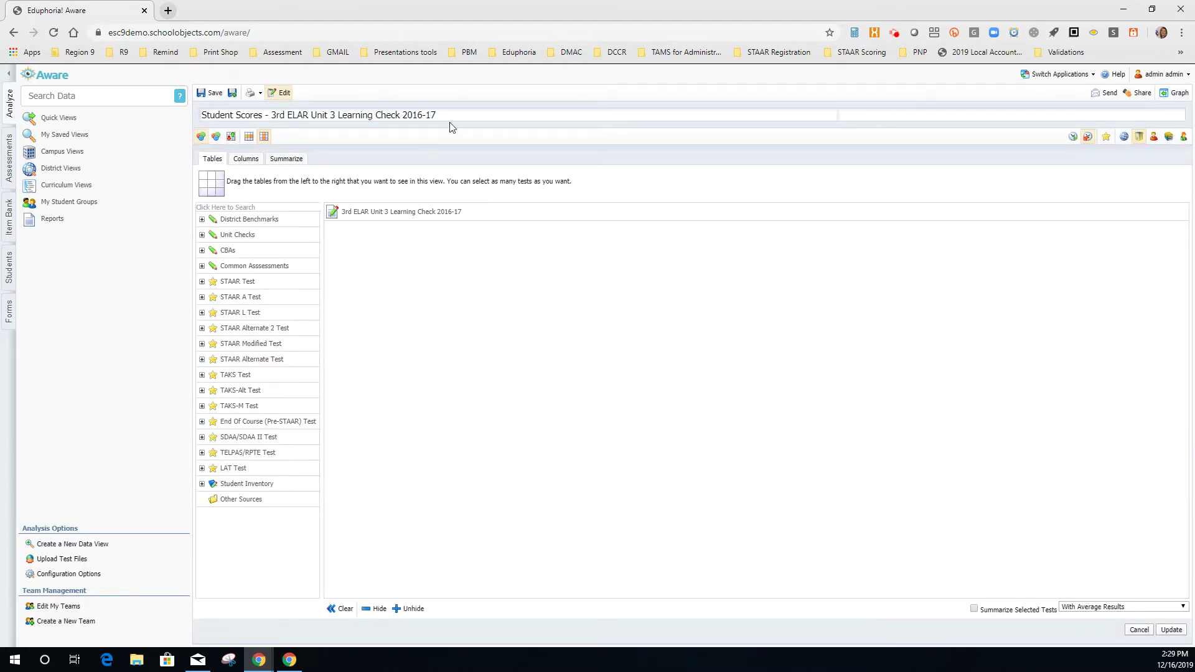
{"action": "left_click_drag", "start_coordinate": [443, 117], "coordinate": [139, 118]}
{"action": "key", "text": "BackSpace"}
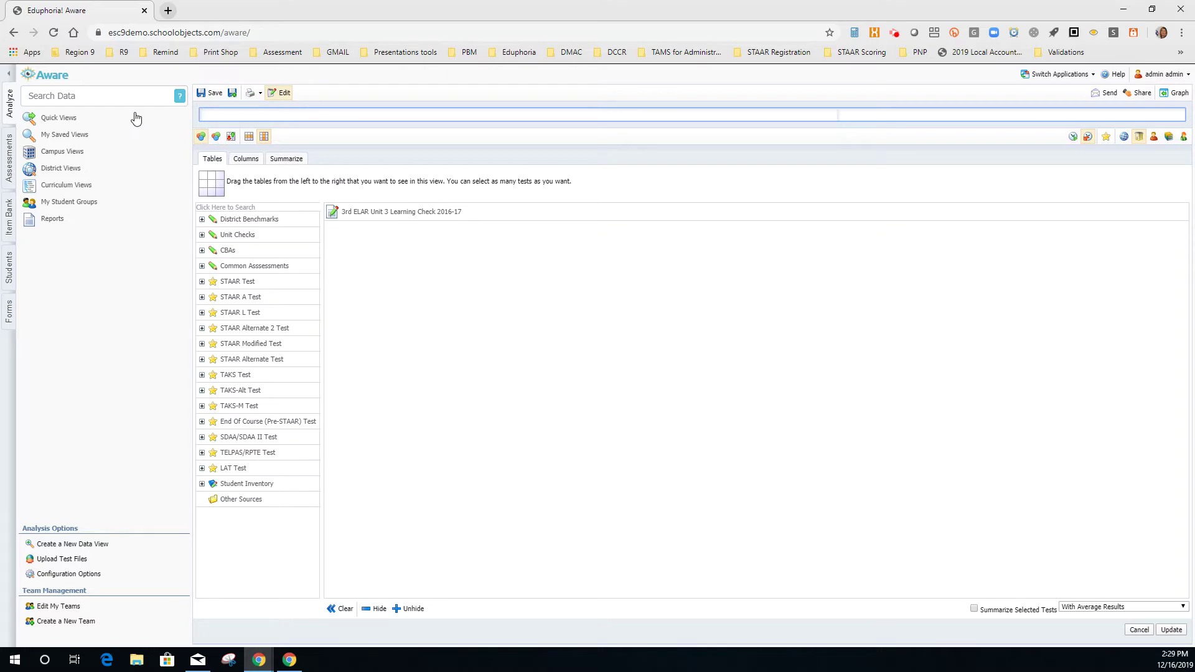
{"action": "type", "text": "DDI "}
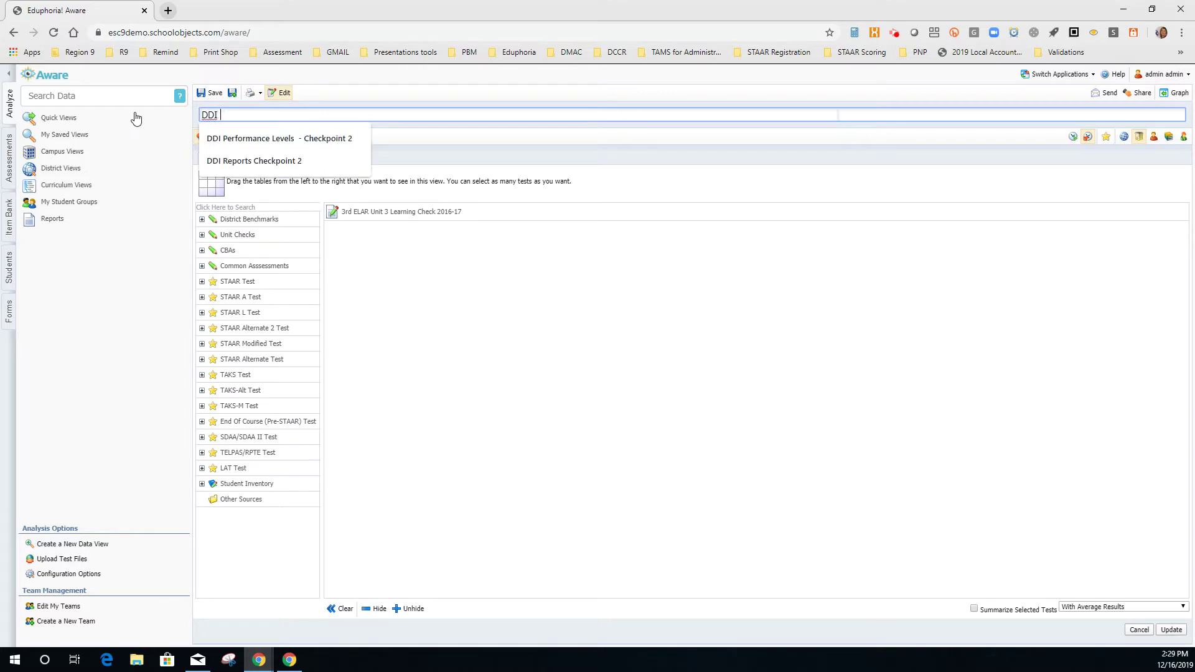
{"action": "type", "text": "Cch"}
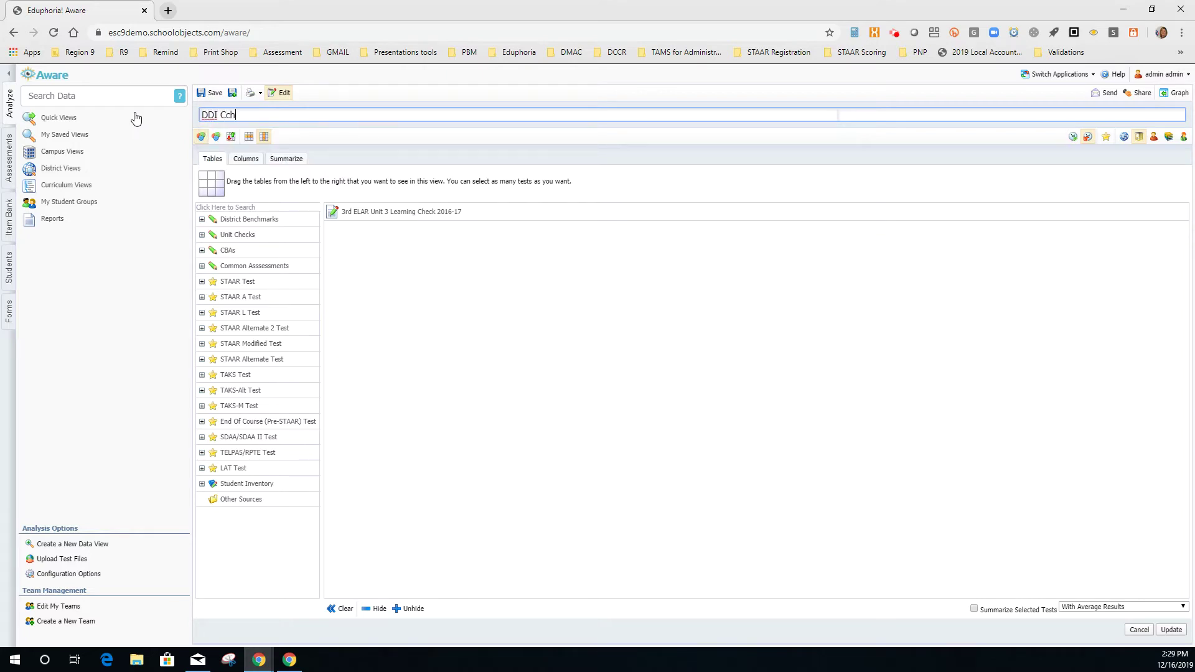
{"action": "key", "text": "BackSpace"}
{"action": "key", "text": "BackSpace"}
{"action": "type", "text": "heckpoint 2 Overview"}
{"action": "left_click", "coordinate": [1176, 630]}
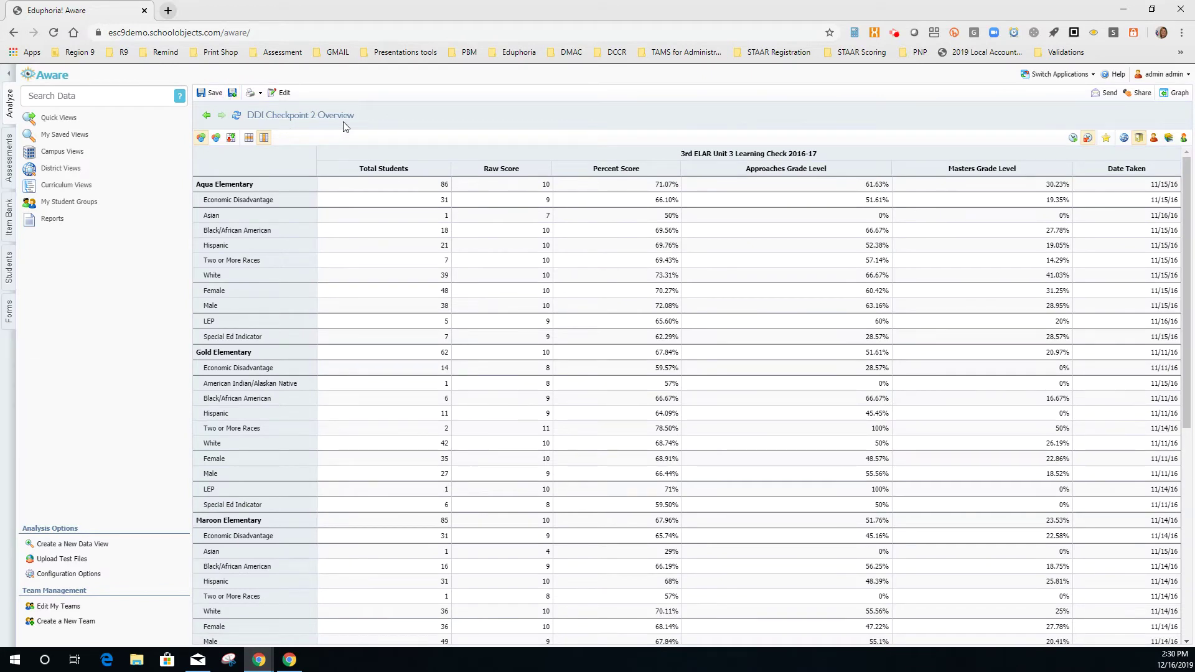
Step: Replace all of the view's columns with Approaches Grade Level, Meets Grade Level and Masters Grade Level from the Scores group
{"action": "left_click", "coordinate": [288, 94]}
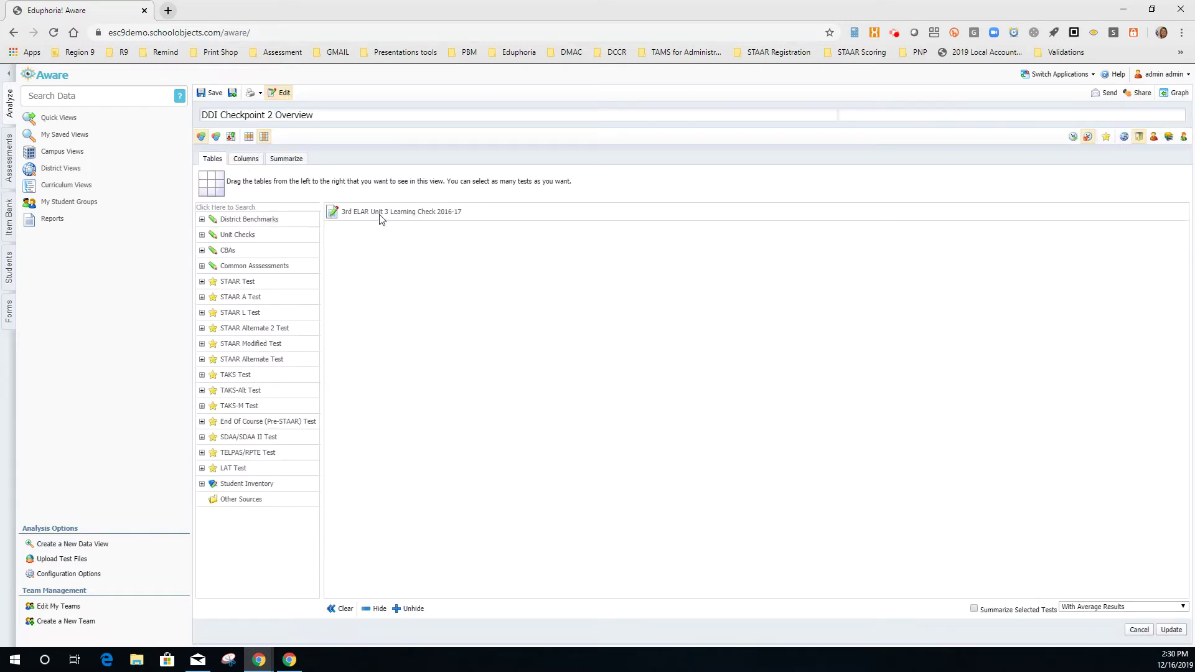
{"action": "left_click", "coordinate": [247, 160]}
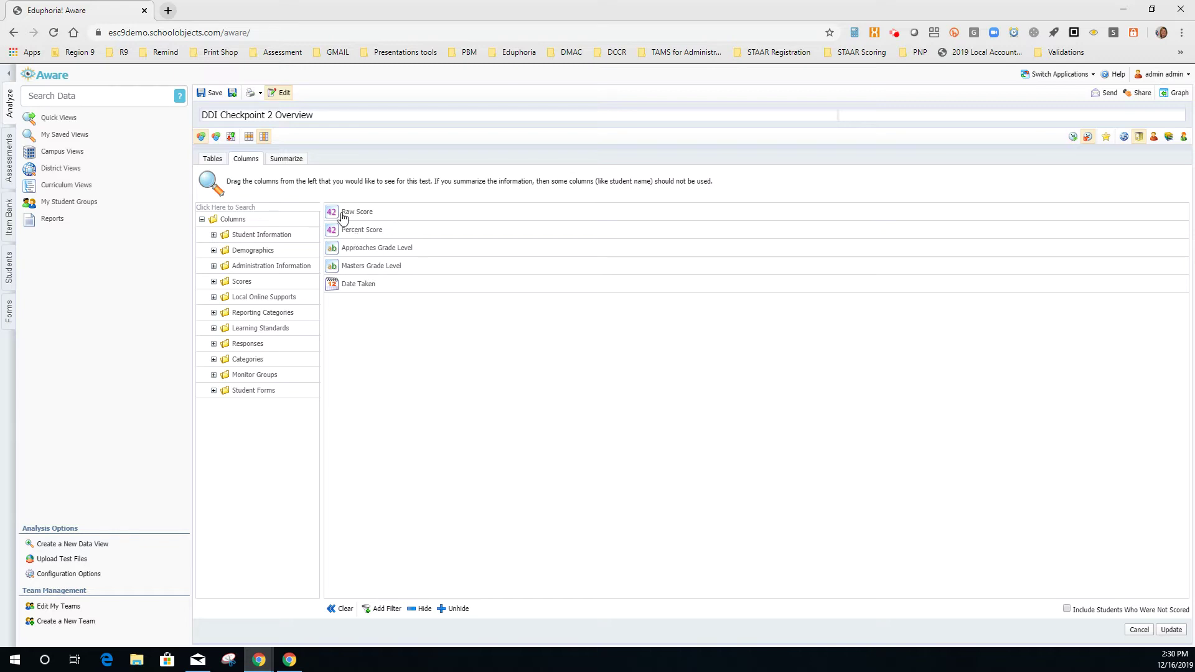
{"action": "left_click", "coordinate": [342, 608]}
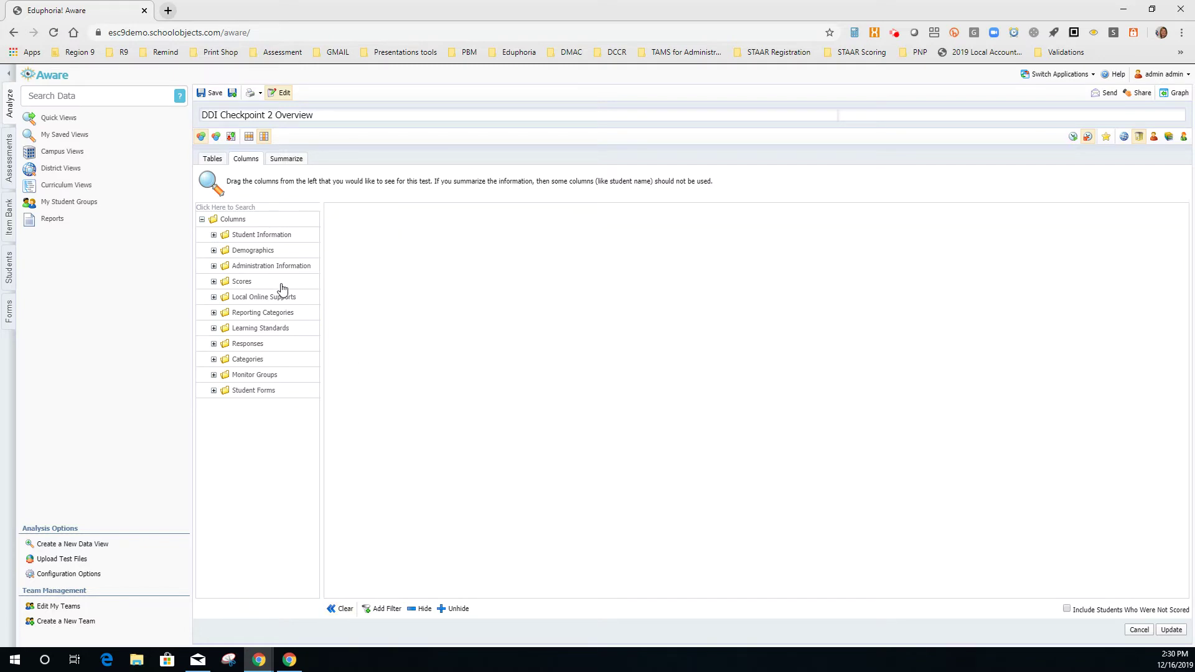
{"action": "left_click", "coordinate": [244, 284]}
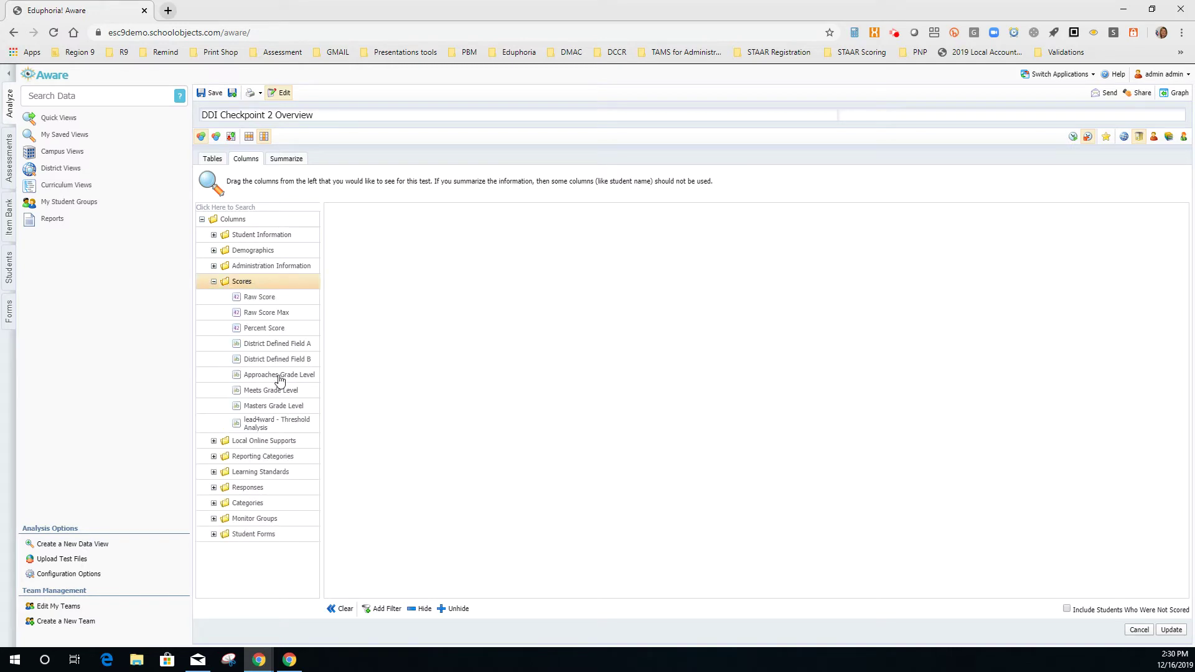
{"action": "left_click_drag", "start_coordinate": [279, 376], "coordinate": [380, 225]}
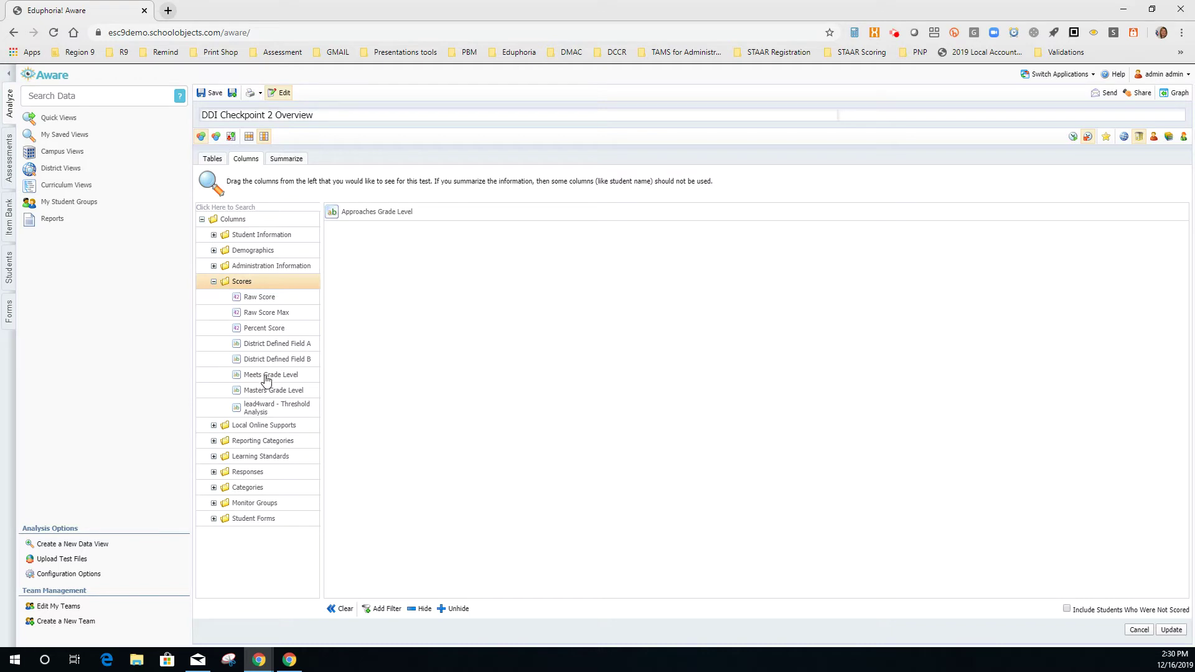
{"action": "left_click_drag", "start_coordinate": [270, 376], "coordinate": [361, 250]}
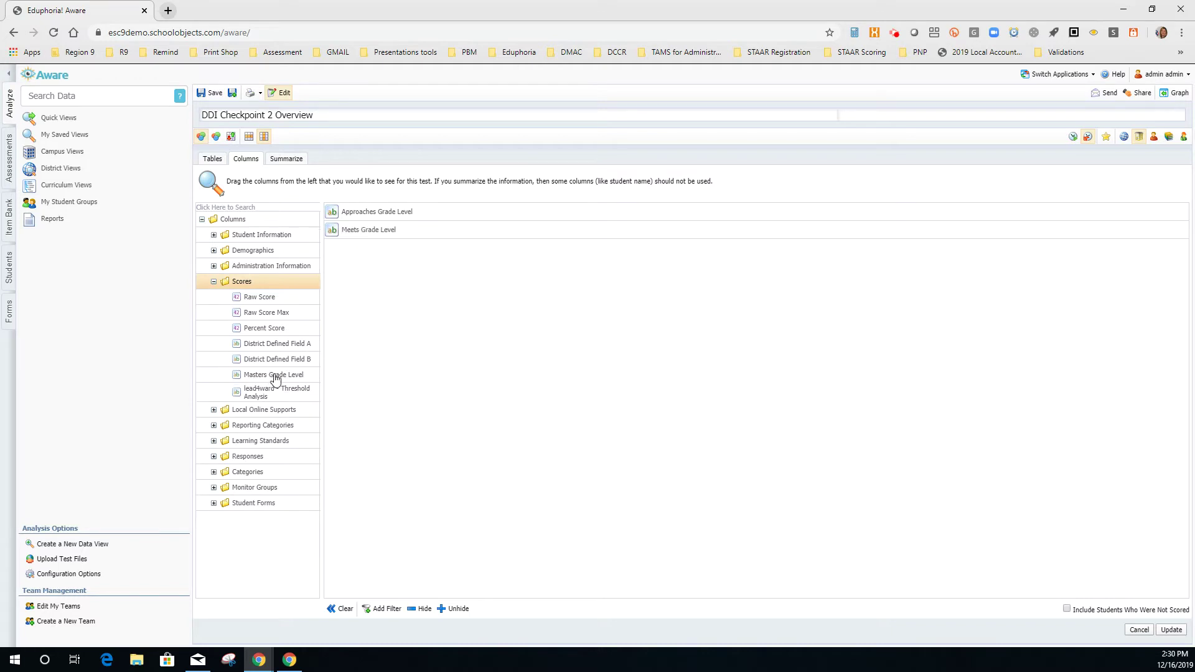
{"action": "left_click_drag", "start_coordinate": [275, 375], "coordinate": [369, 262]}
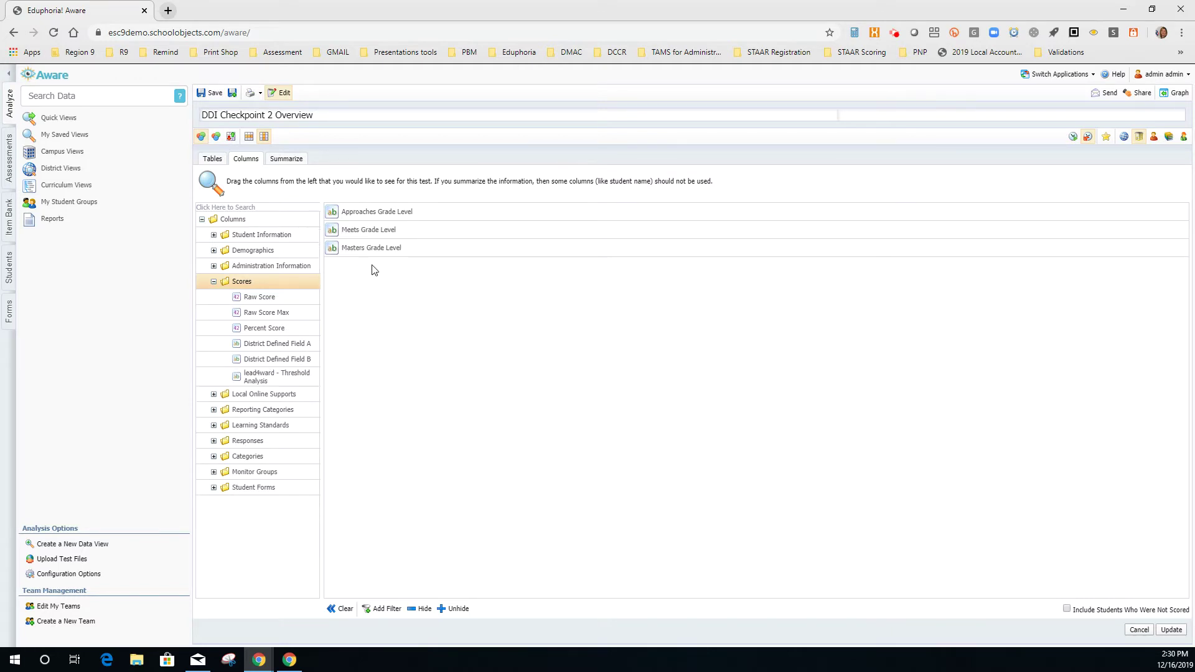
Step: Add the All Learning Standards and All Responses columns below Masters Grade Level and update the view
{"action": "left_click", "coordinate": [273, 425]}
{"action": "left_click_drag", "start_coordinate": [255, 346], "coordinate": [351, 272]}
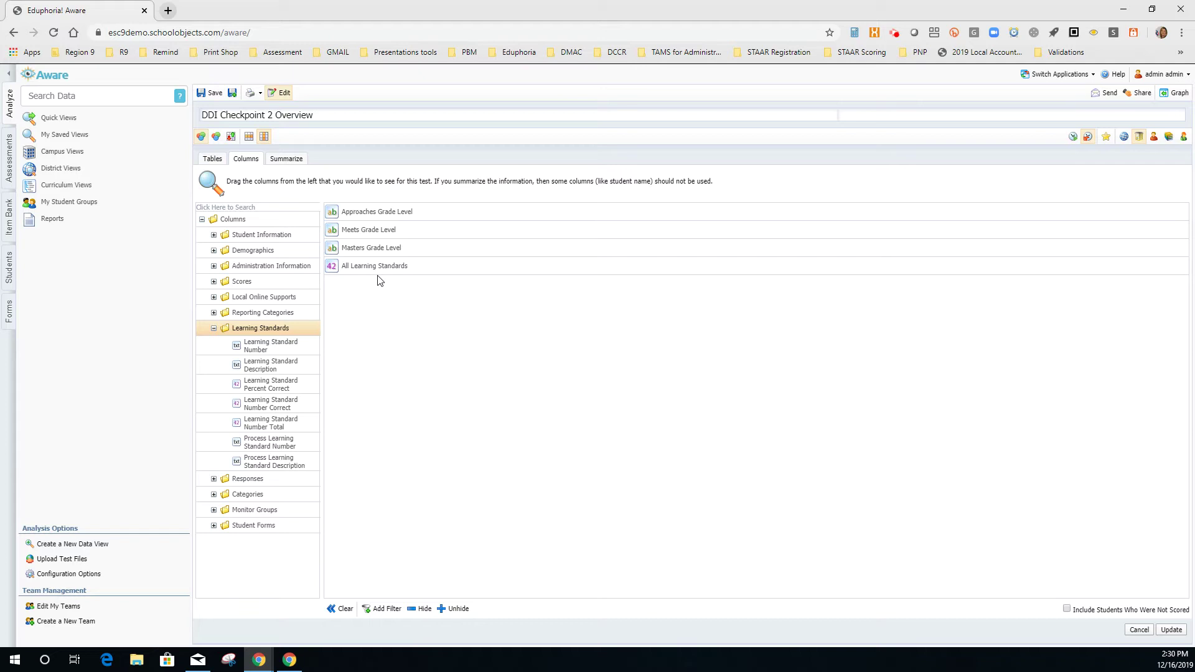
{"action": "left_click", "coordinate": [254, 483]}
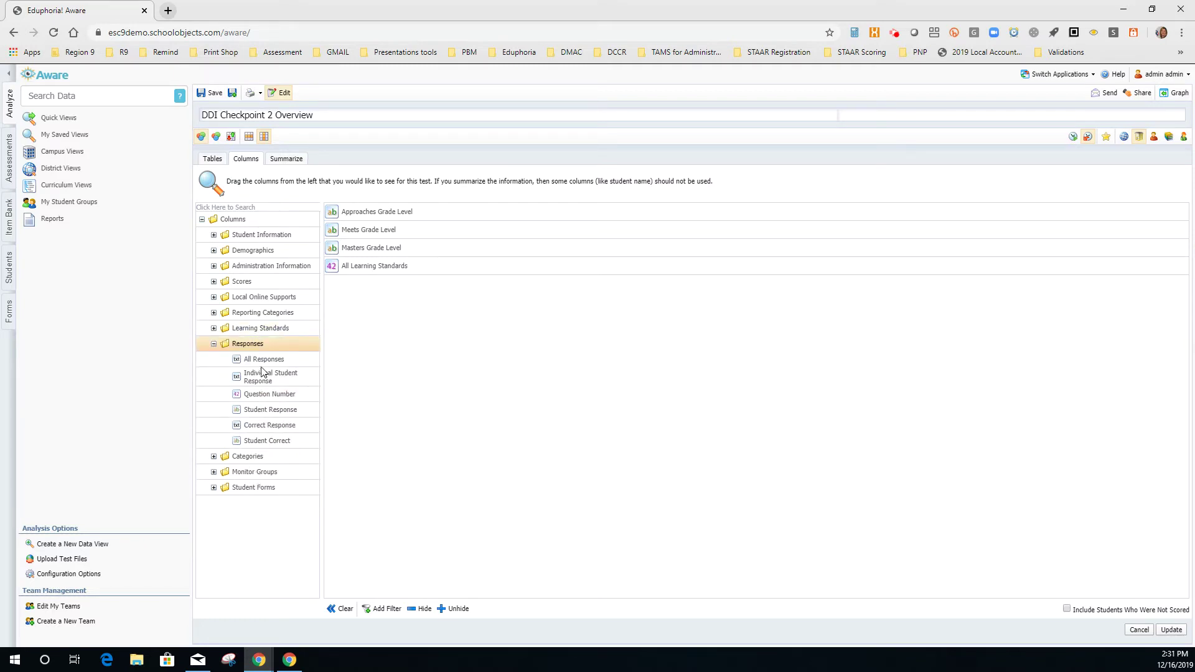
{"action": "left_click_drag", "start_coordinate": [264, 361], "coordinate": [364, 292]}
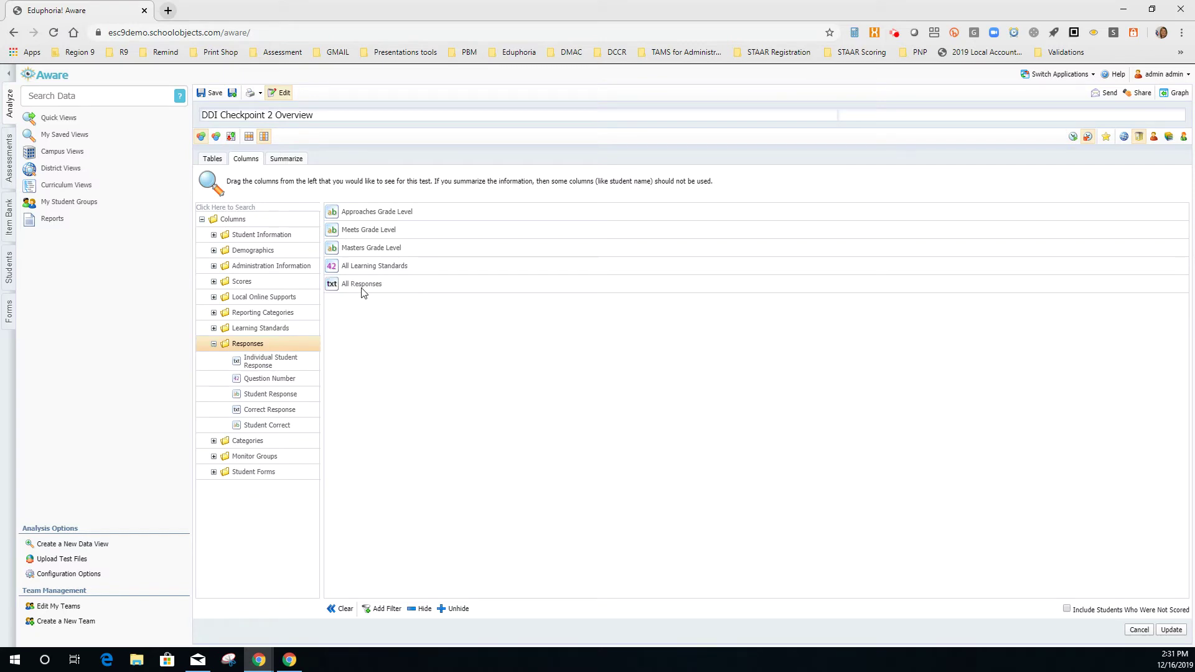
{"action": "left_click", "coordinate": [1170, 630]}
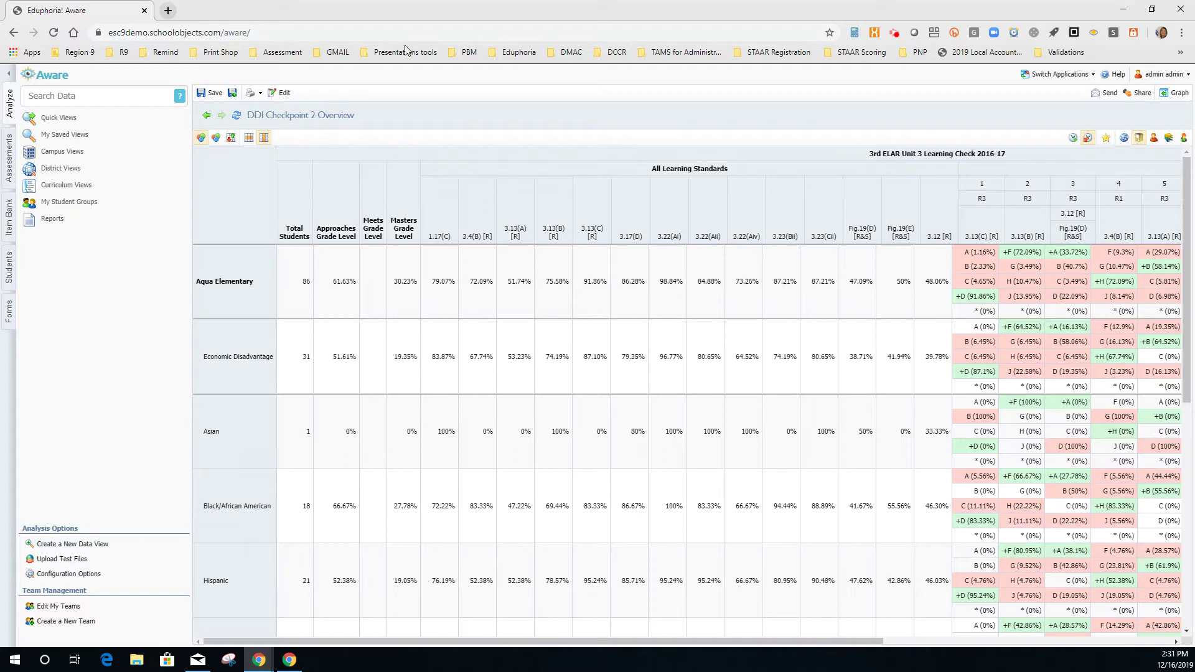
Step: Remove all summary fields, from Ethnicity to Special Ed Indicator, and update the view
{"action": "left_click", "coordinate": [283, 95]}
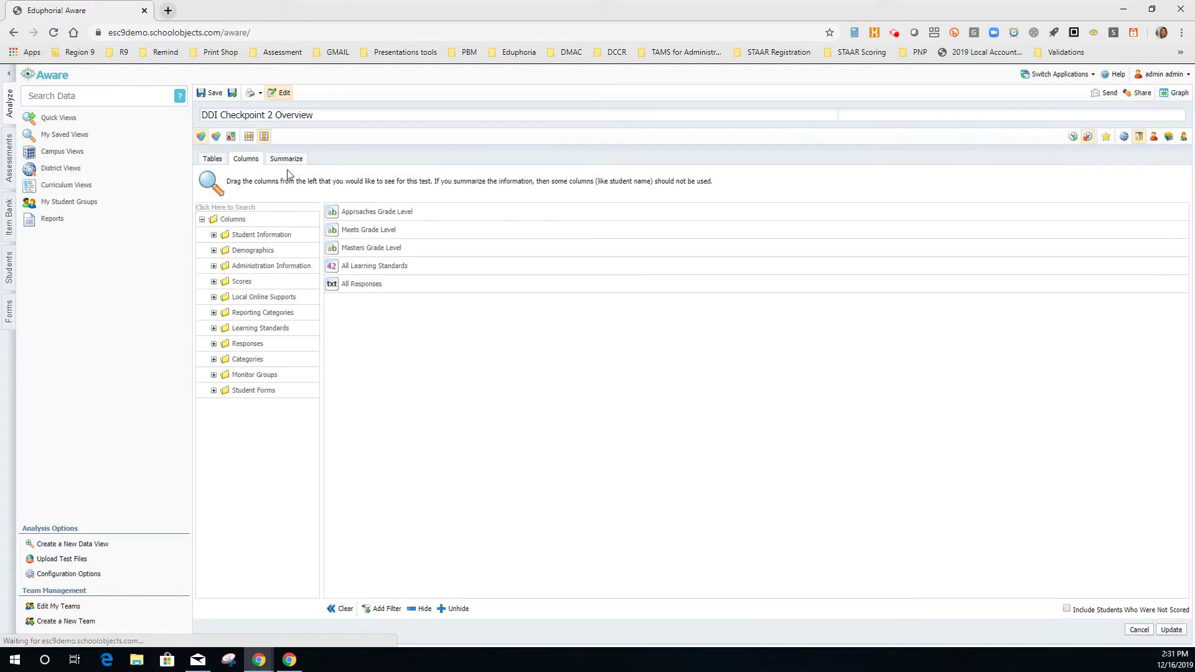
{"action": "left_click", "coordinate": [287, 160]}
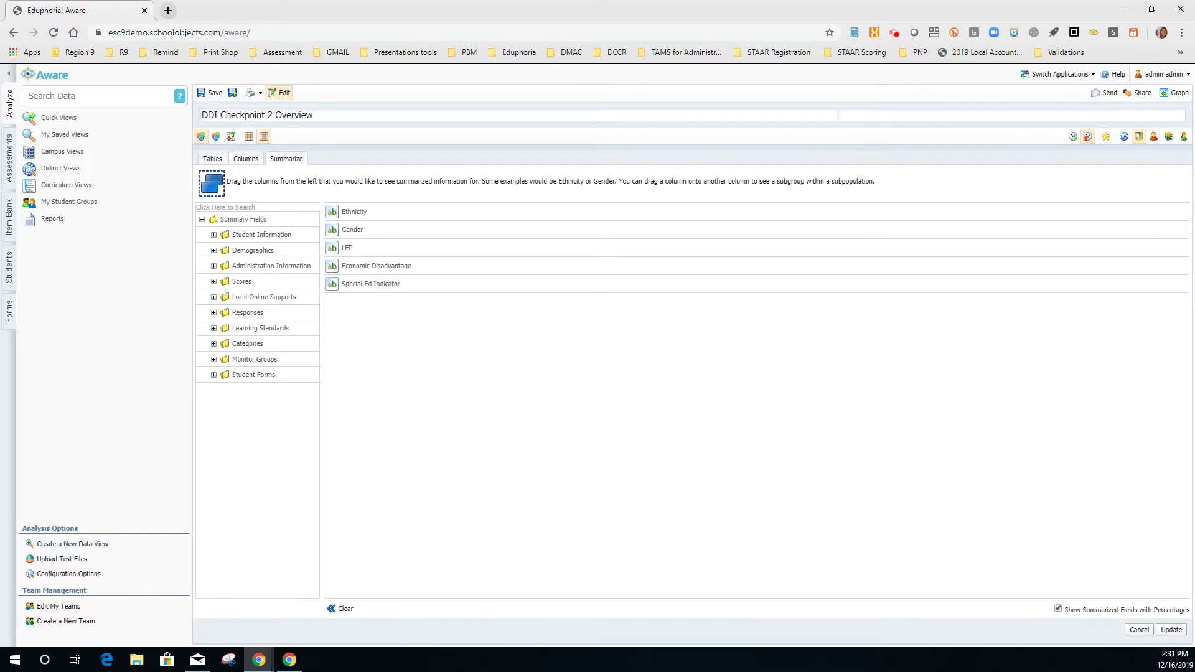
{"action": "left_click", "coordinate": [342, 610]}
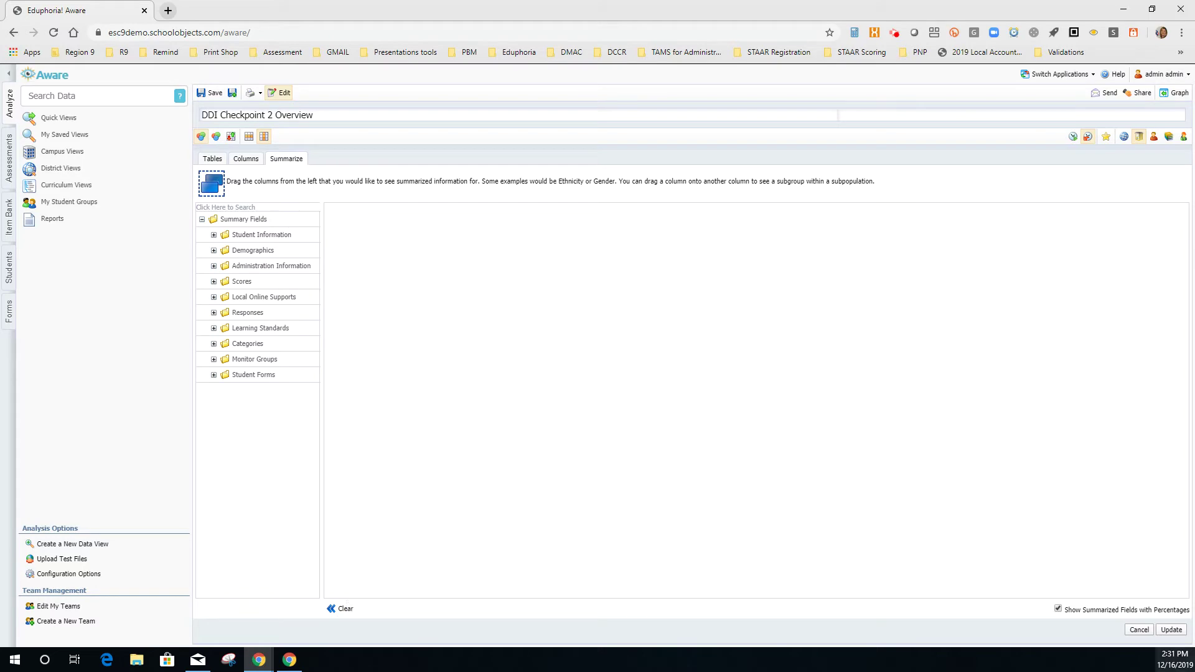
{"action": "left_click", "coordinate": [1171, 630]}
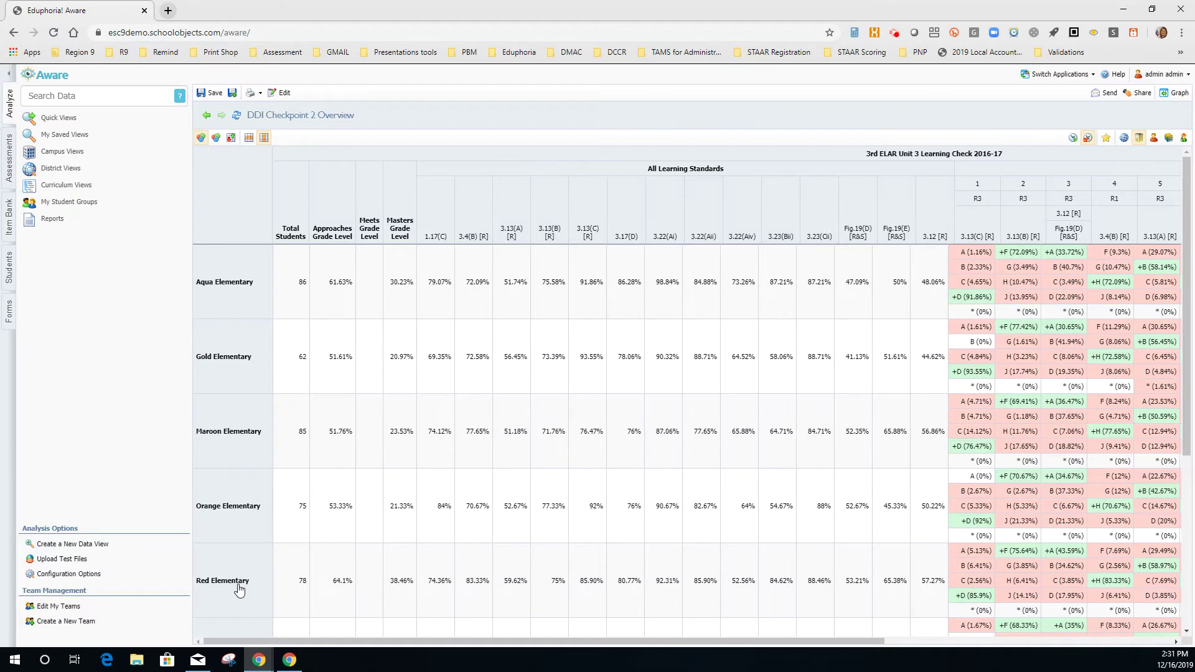
Step: Add the Testing Campus column from the Administration Information group to the view
{"action": "left_click", "coordinate": [283, 97]}
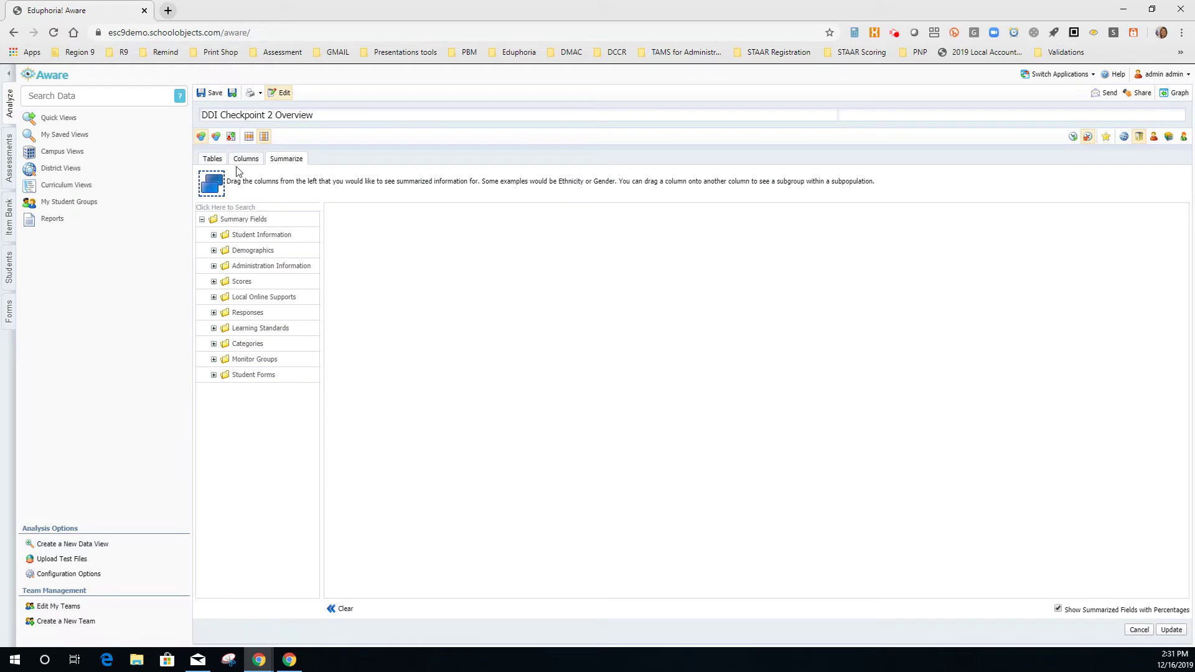
{"action": "left_click", "coordinate": [252, 161]}
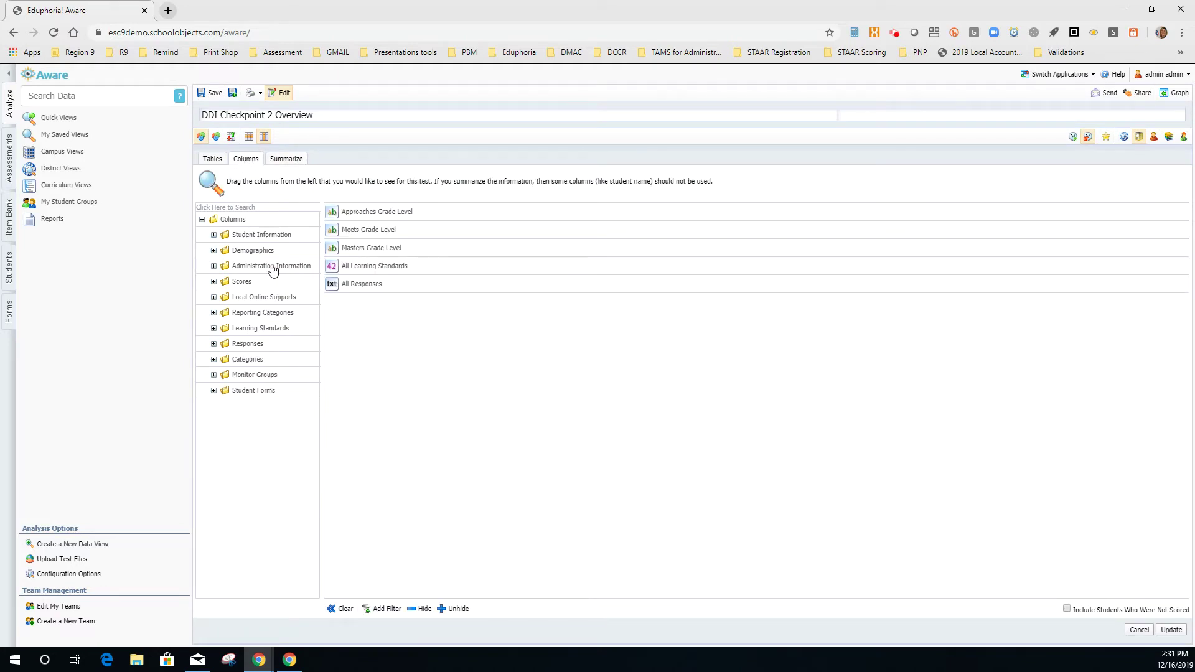
{"action": "double_click", "coordinate": [260, 267]}
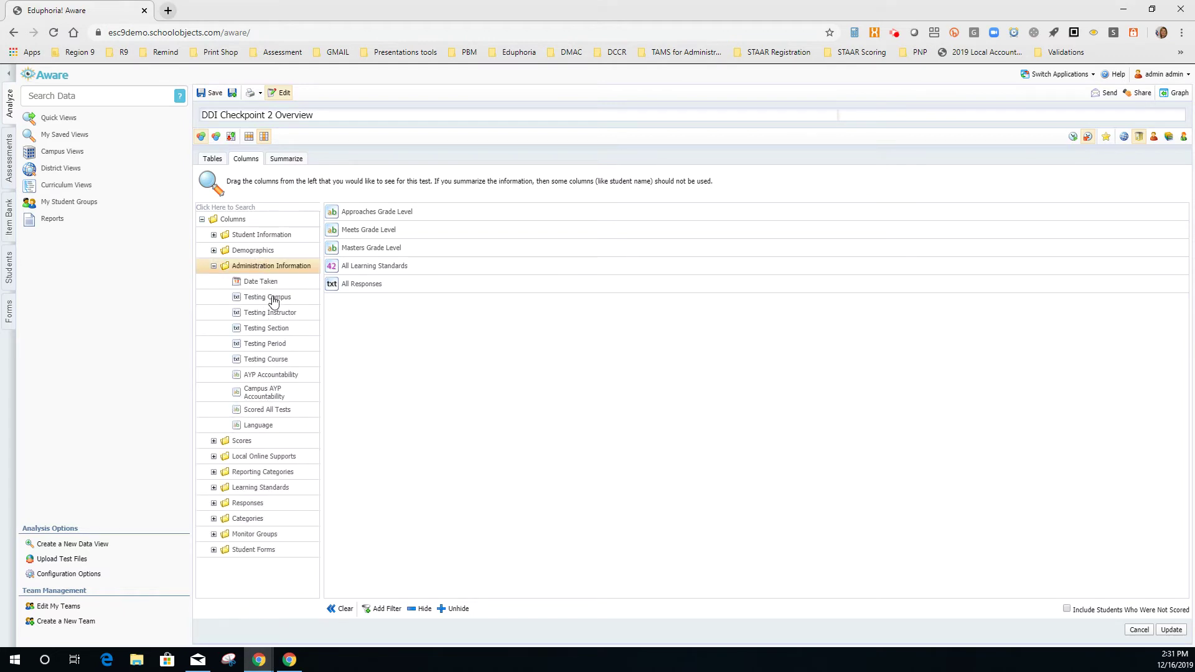
{"action": "left_click_drag", "start_coordinate": [273, 302], "coordinate": [376, 312]}
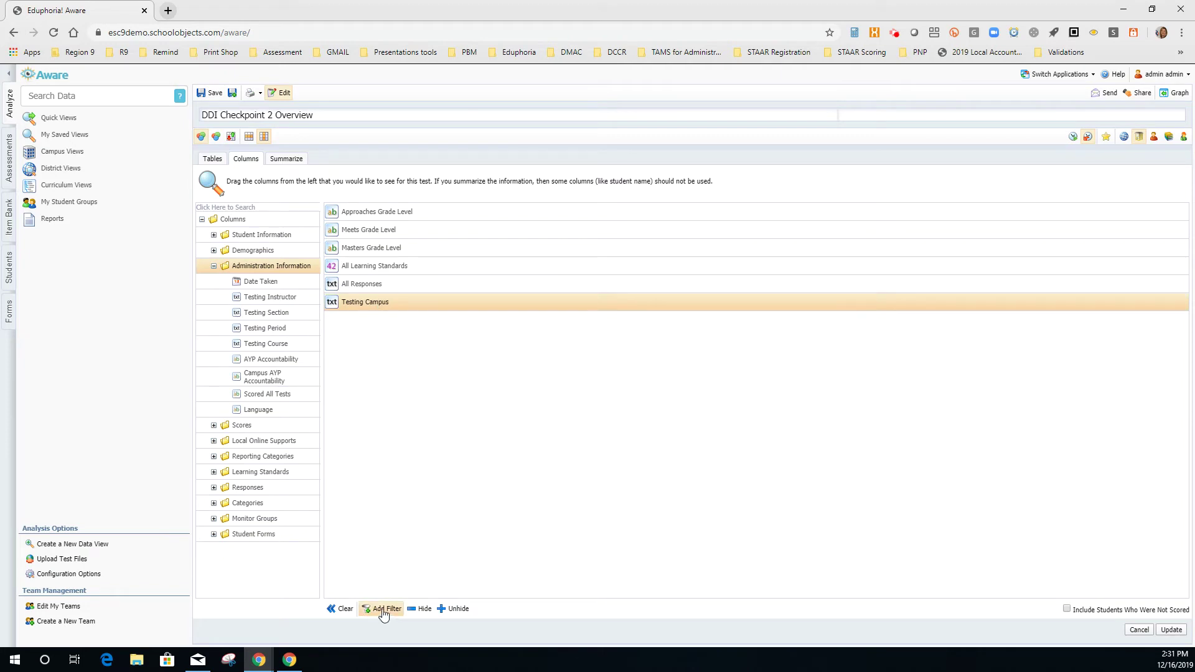
Step: Filter the Testing Campus column to campuses containing "yellow" and update the view
{"action": "left_click", "coordinate": [384, 611]}
{"action": "left_click", "coordinate": [391, 320]}
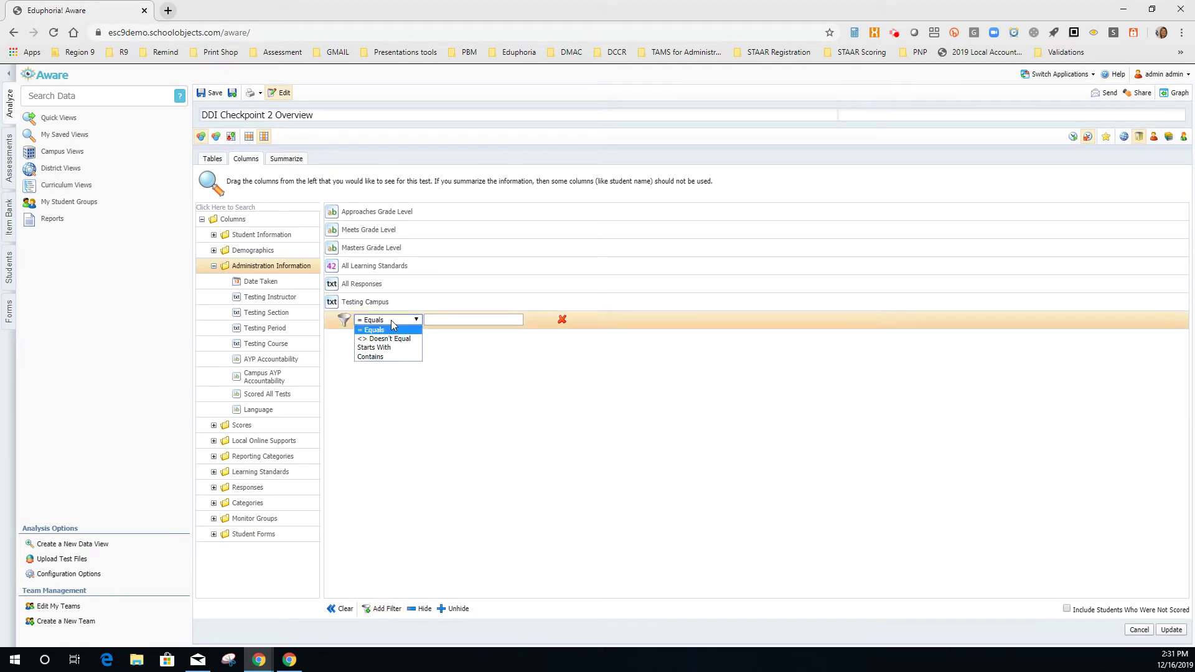
{"action": "left_click", "coordinate": [395, 357]}
{"action": "left_click", "coordinate": [458, 320]}
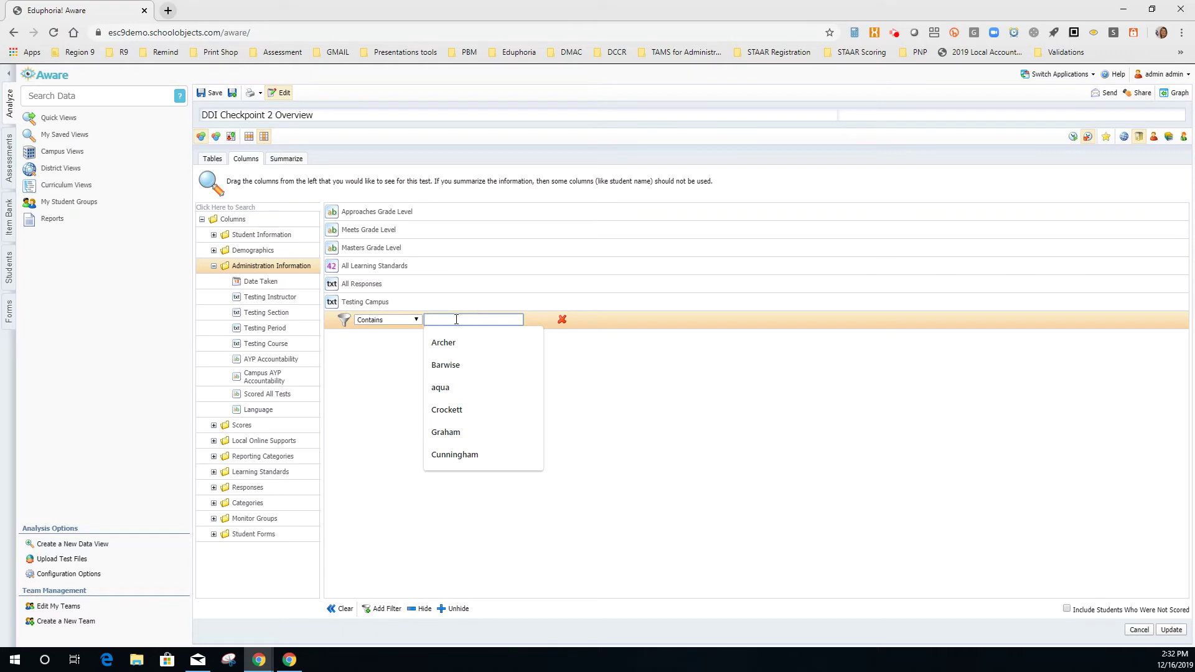
{"action": "type", "text": "yellow"}
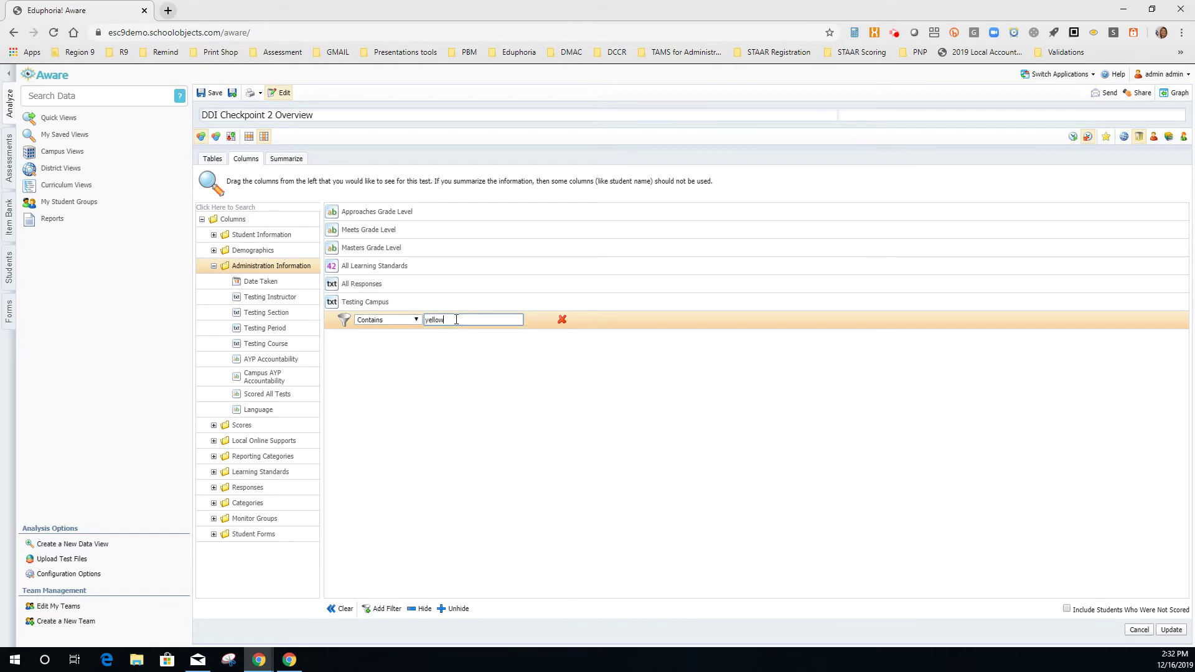
{"action": "left_click", "coordinate": [457, 374]}
{"action": "left_click", "coordinate": [563, 309]}
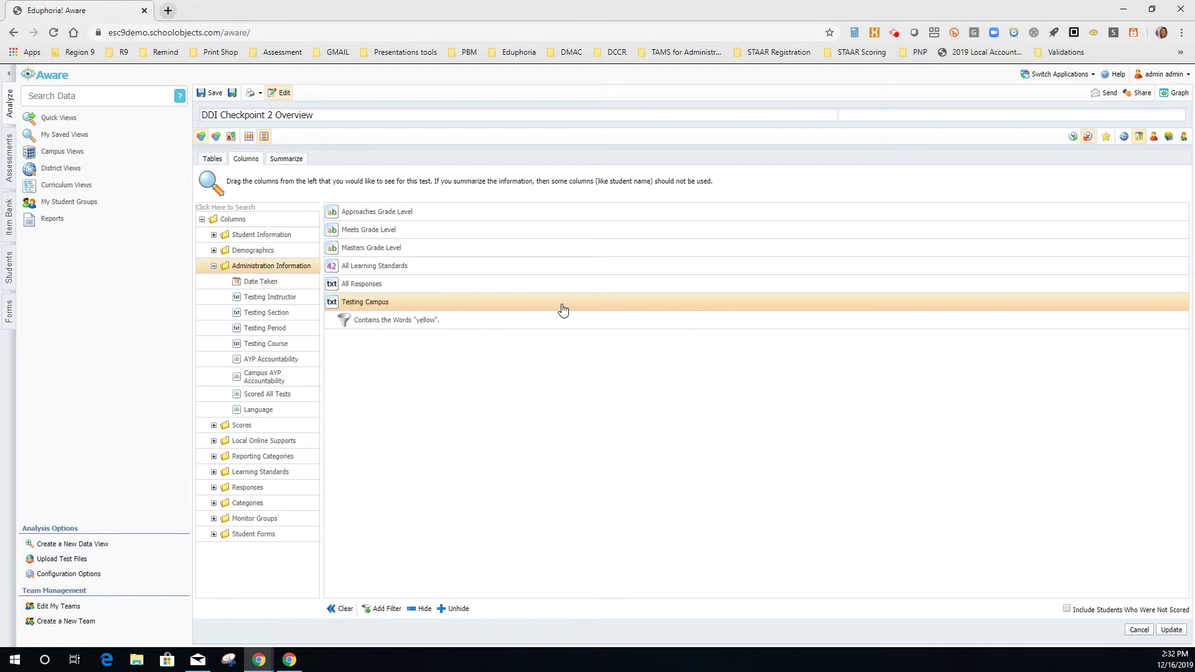
{"action": "left_click", "coordinate": [1171, 630]}
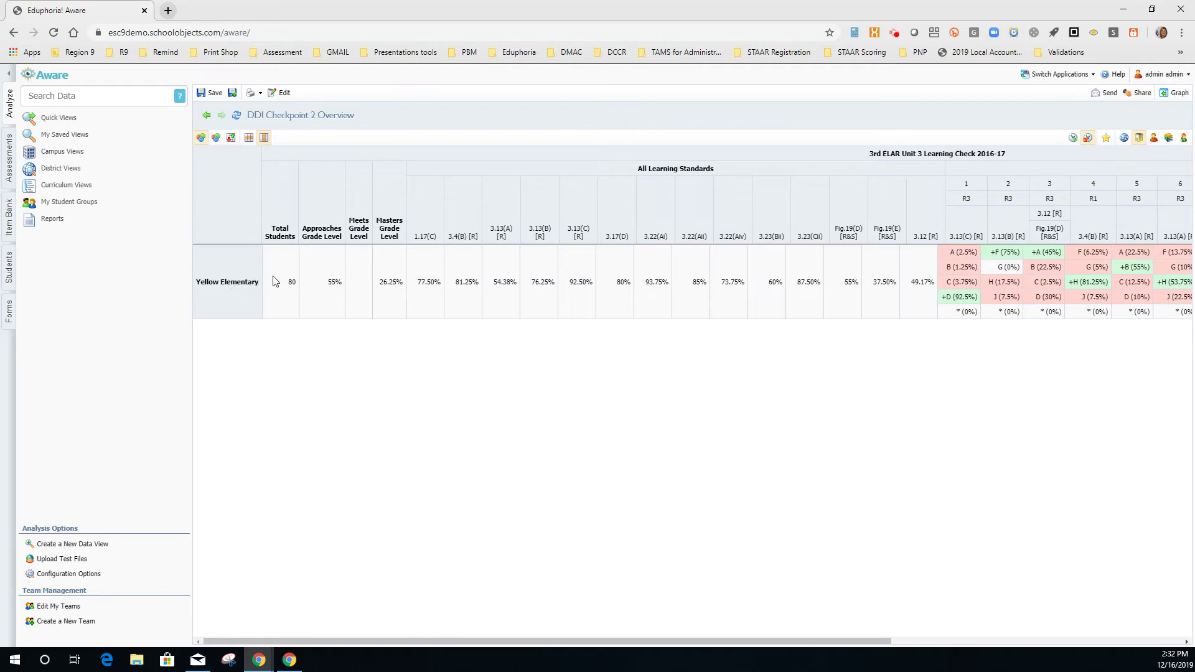
Step: Switch the view to the layout that lists scores, learning standards and question responses as rows, and look through it
{"action": "left_click", "coordinate": [264, 138]}
{"action": "left_click", "coordinate": [249, 141]}
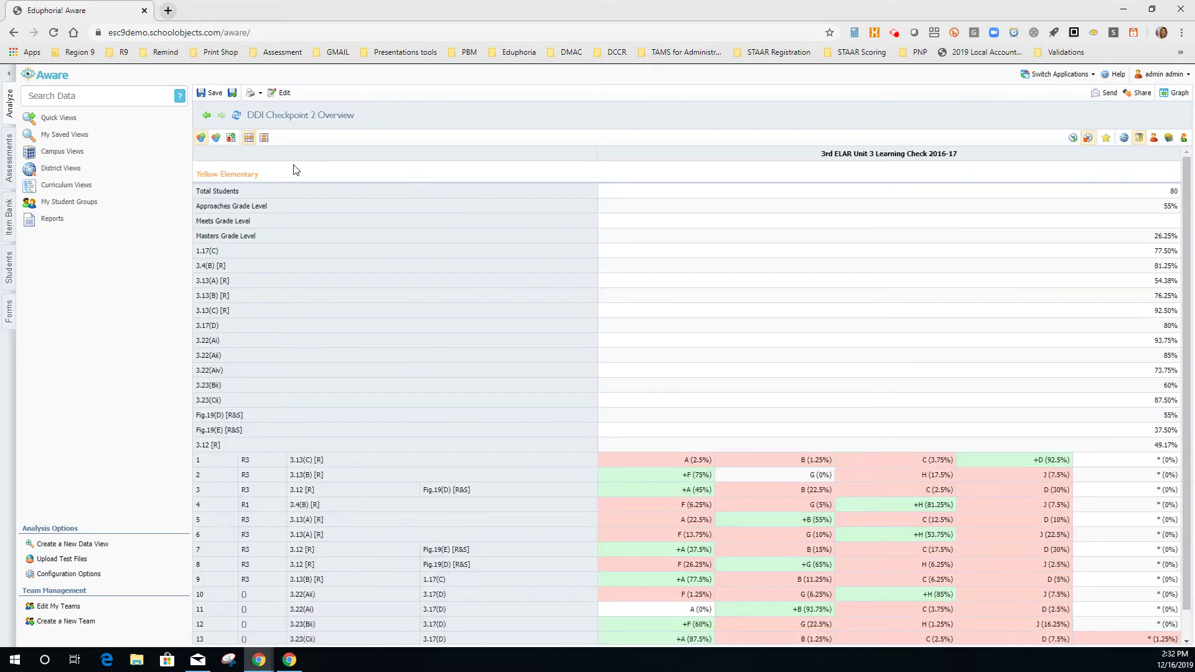
{"action": "scroll", "coordinate": [315, 304], "scroll_direction": "down", "scroll_amount": 1}
{"action": "scroll", "coordinate": [309, 343], "scroll_direction": "up", "scroll_amount": 1}
{"action": "scroll", "coordinate": [217, 435], "scroll_direction": "down", "scroll_amount": 1}
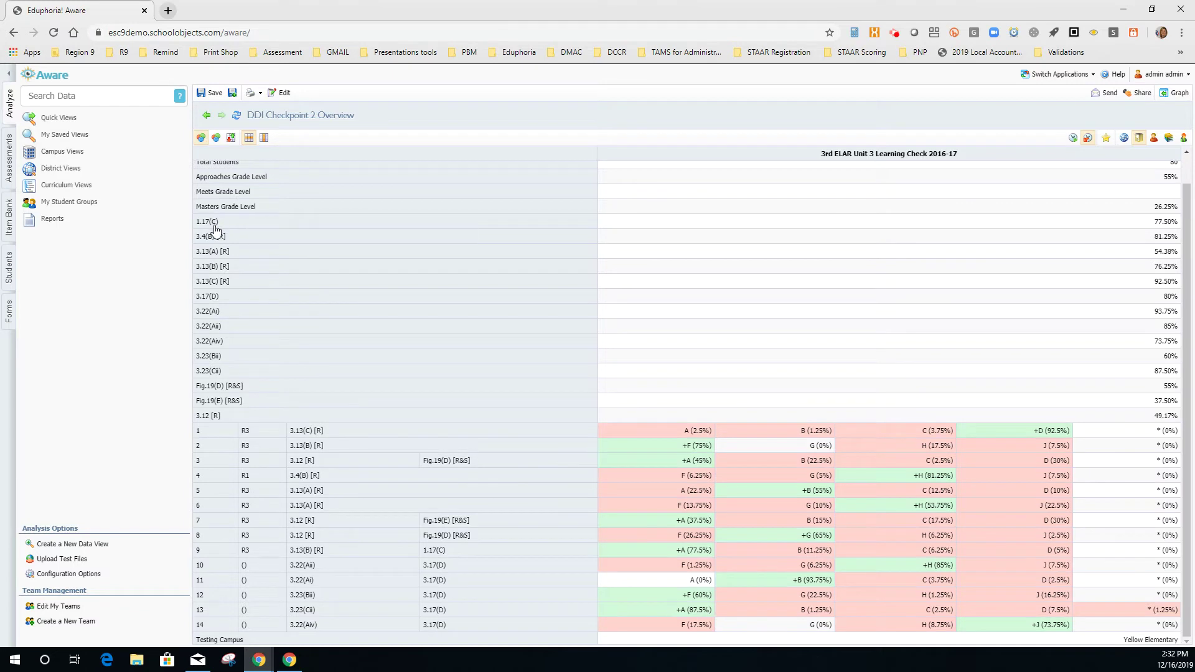
Step: Check the descriptions of the learning standards in the results and save the view
{"action": "mouse_move", "coordinate": [216, 229]}
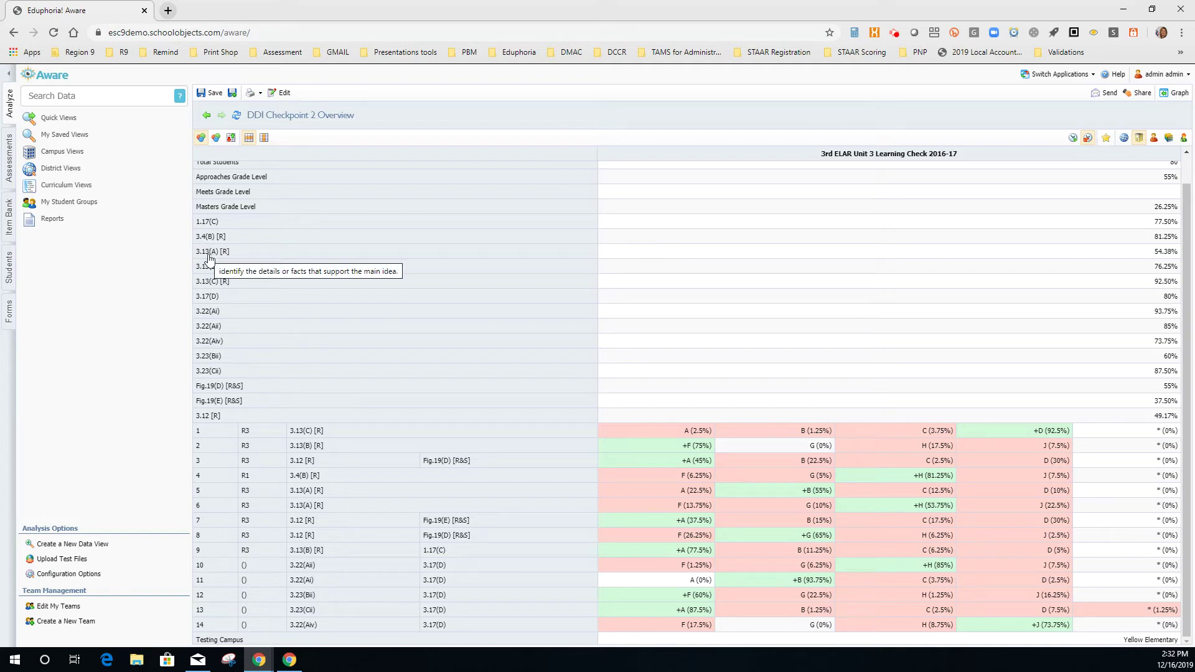
{"action": "mouse_move", "coordinate": [211, 287]}
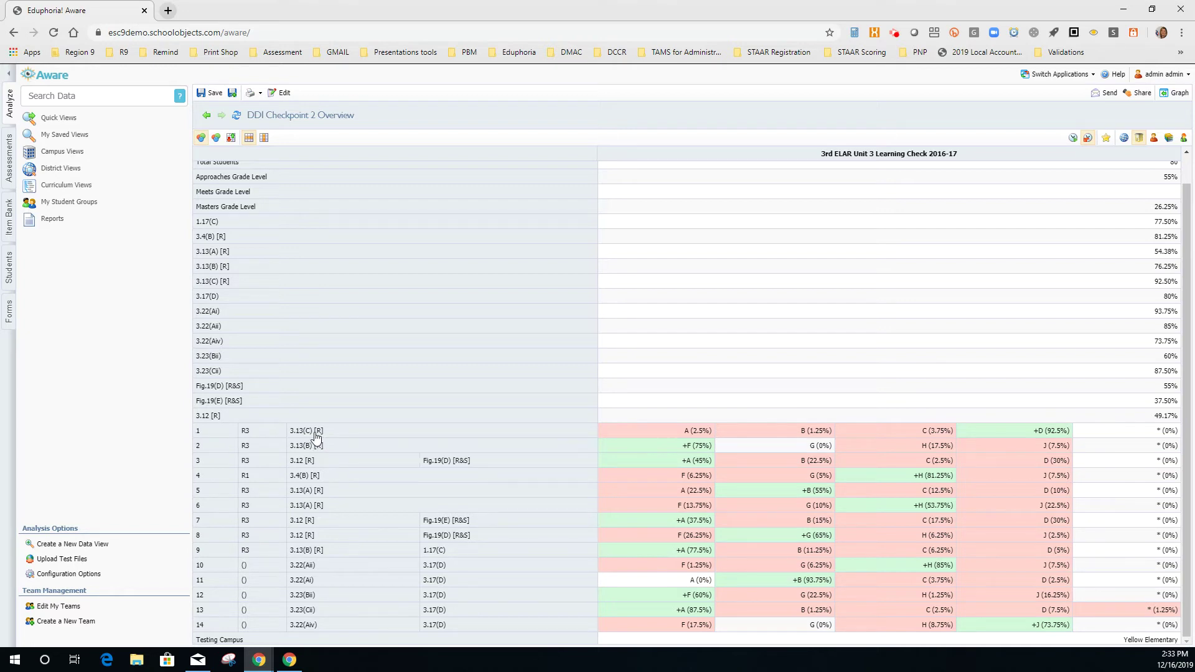
{"action": "mouse_move", "coordinate": [300, 437]}
{"action": "scroll", "coordinate": [794, 599], "scroll_direction": "up", "scroll_amount": 1}
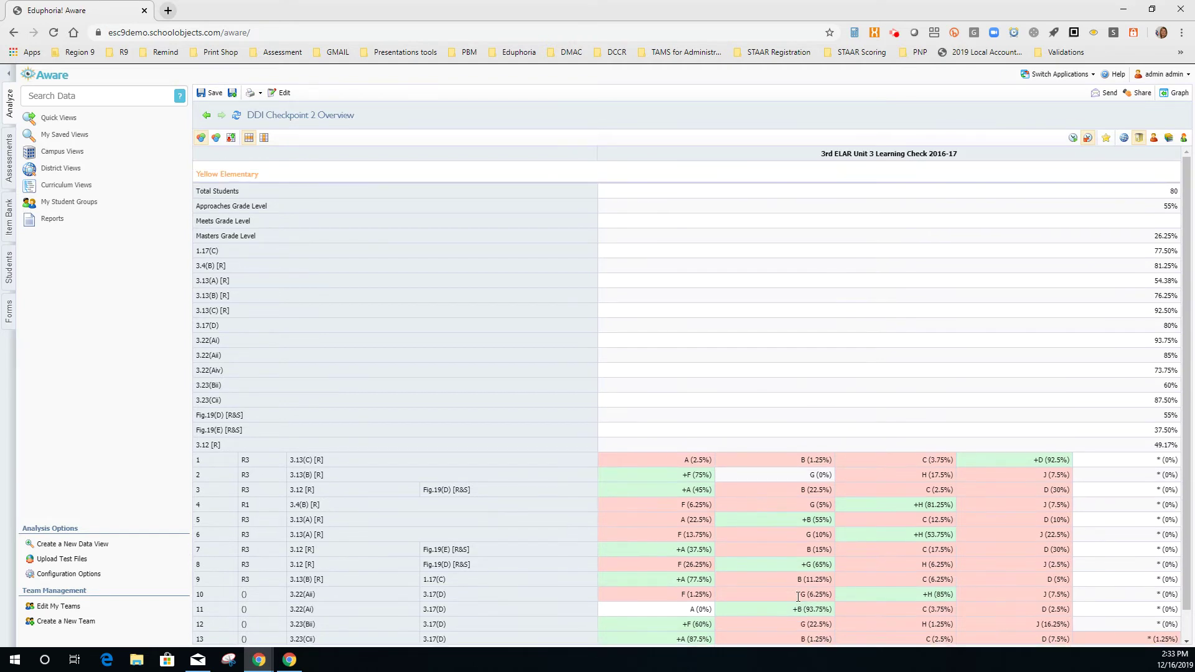
{"action": "left_click", "coordinate": [214, 94]}
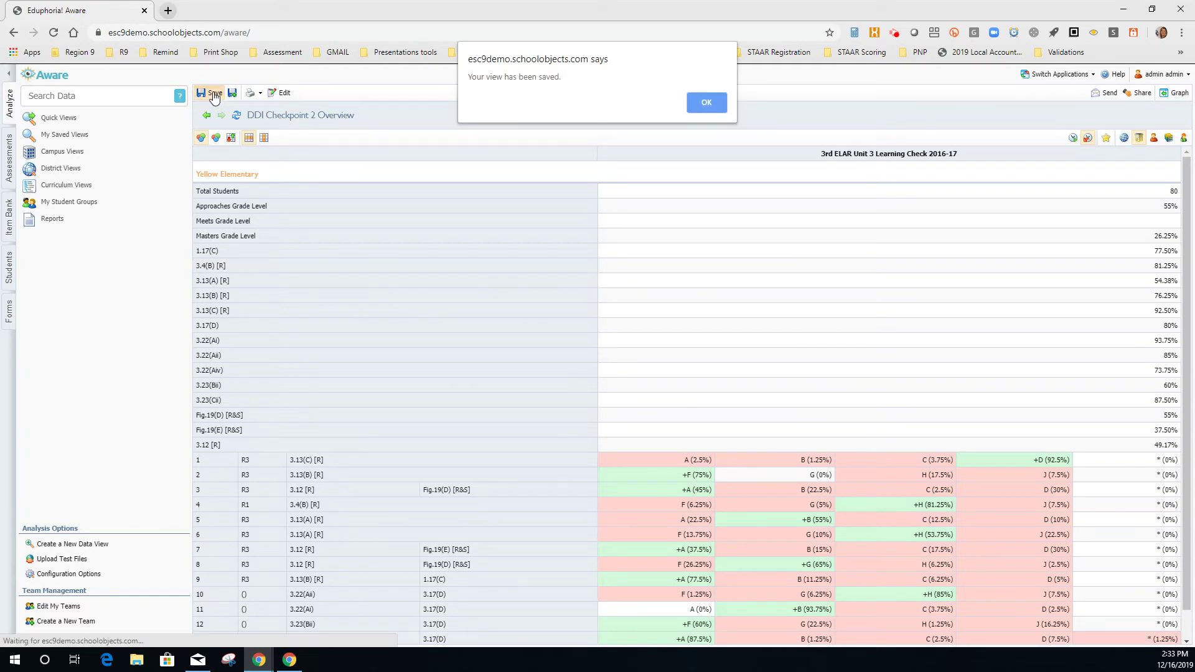
{"action": "left_click", "coordinate": [707, 101]}
Step: Open DDI Checkpoint 2 Overview from the saved views and share it with all teachers
{"action": "left_click", "coordinate": [65, 136]}
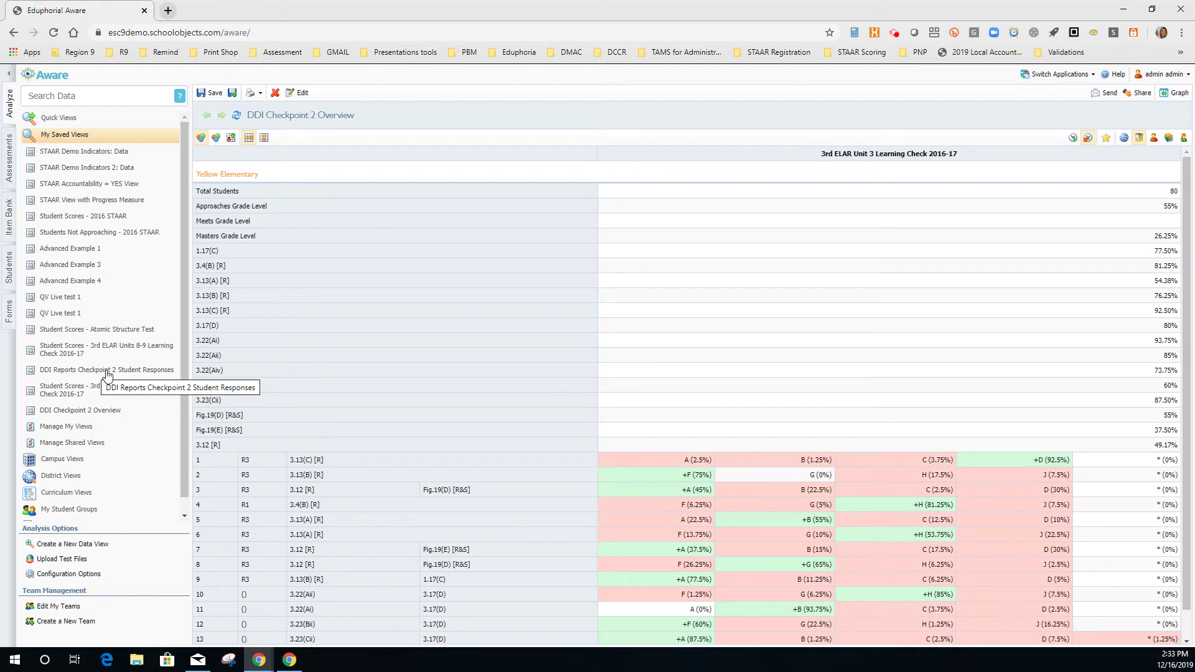
{"action": "left_click", "coordinate": [98, 412]}
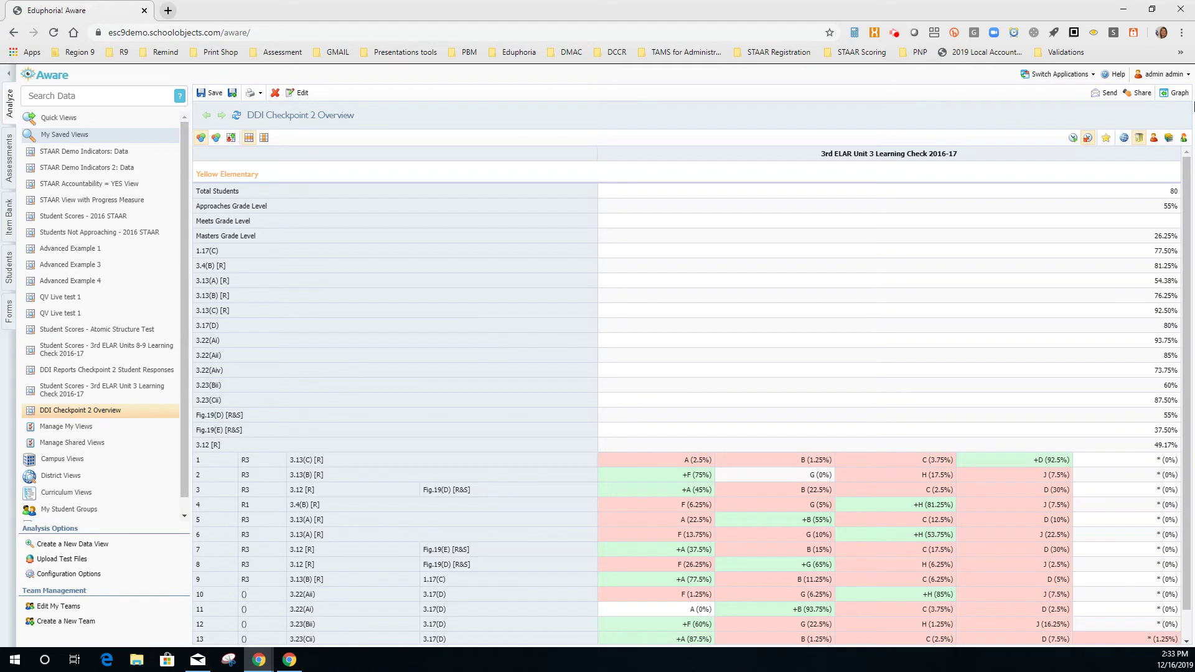
{"action": "left_click", "coordinate": [1145, 95]}
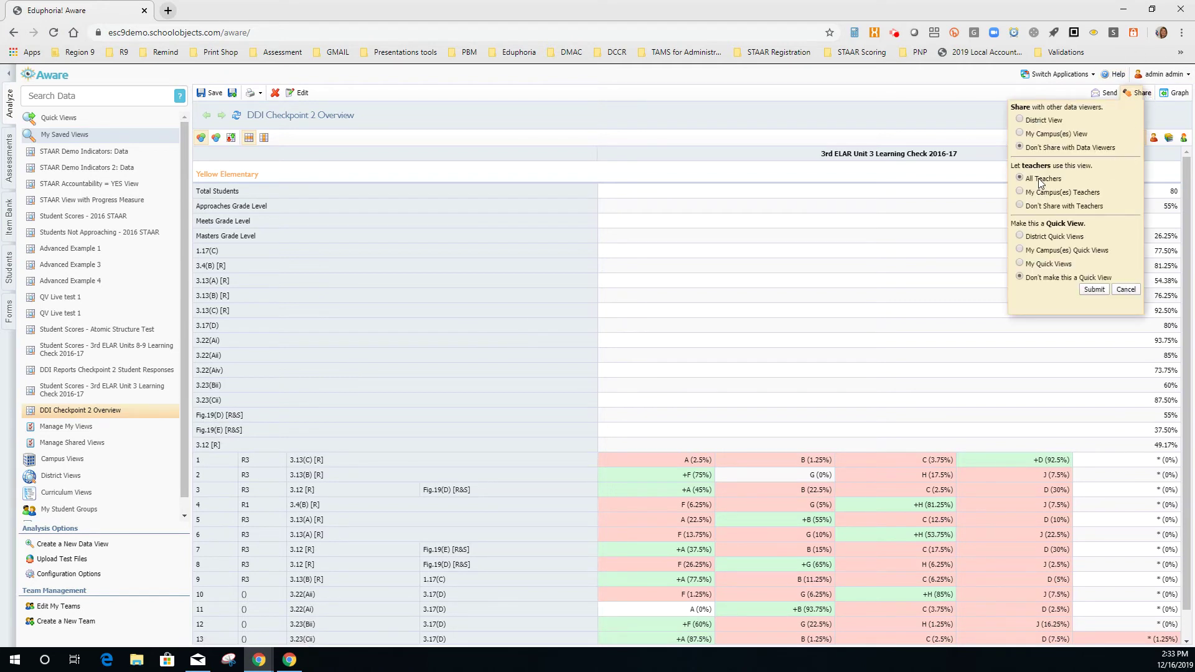
{"action": "left_click", "coordinate": [1092, 290]}
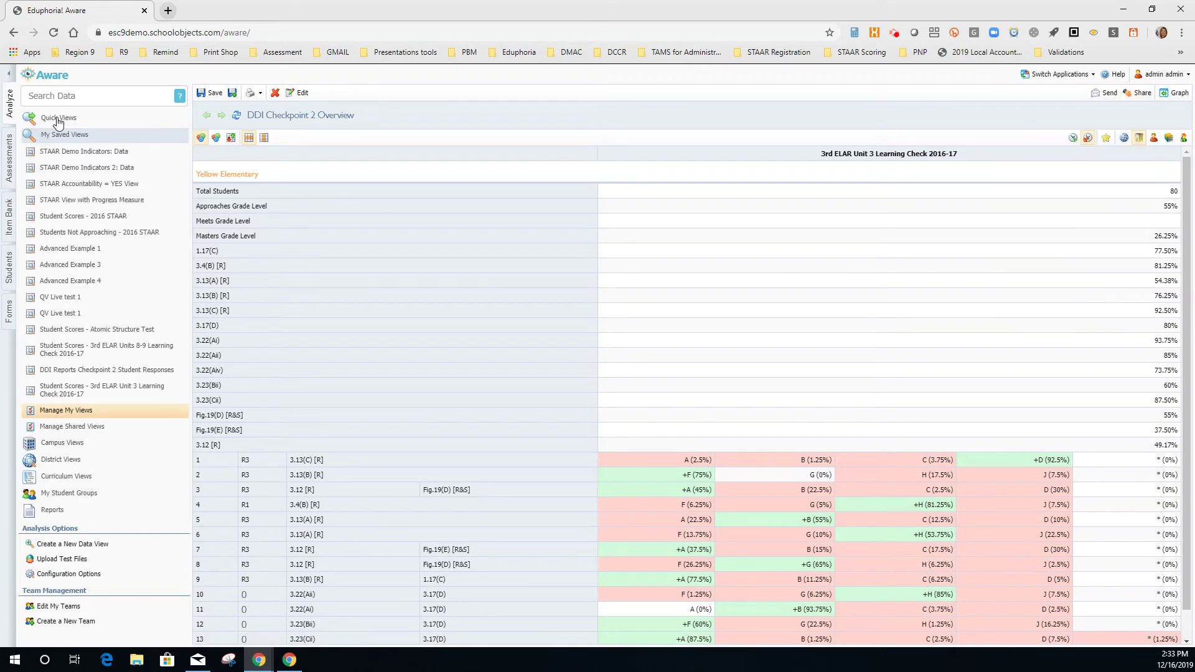
Step: Review the view's results, selected test, columns and summary fields, and save the view
{"action": "mouse_move", "coordinate": [380, 297]}
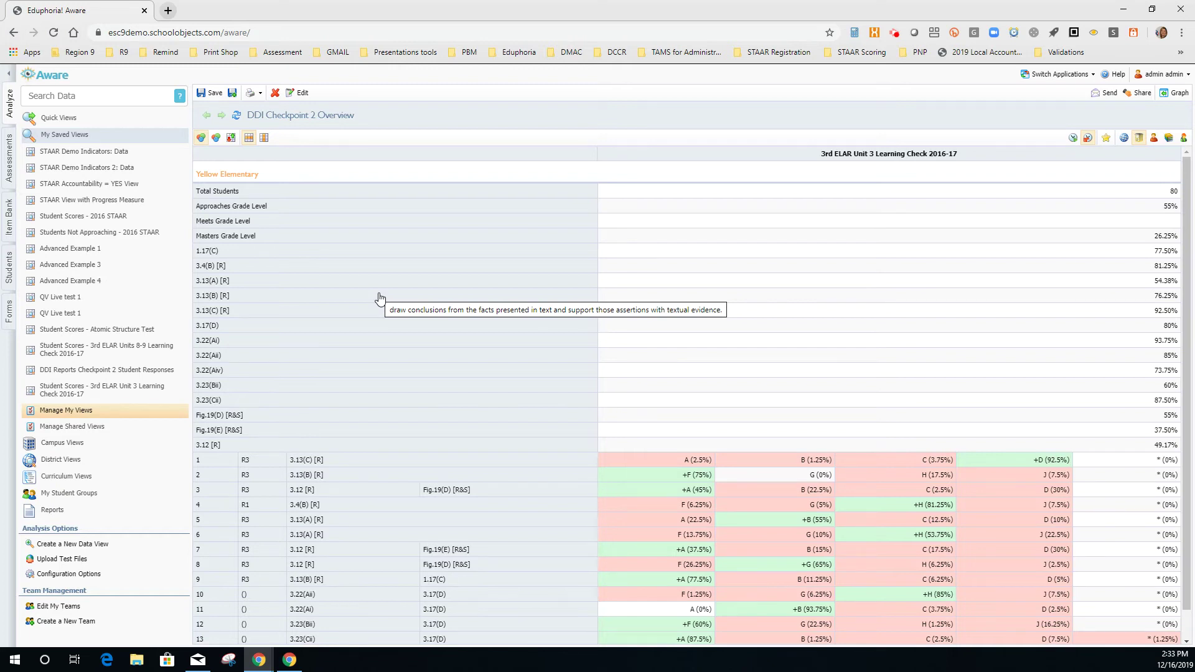
{"action": "scroll", "coordinate": [443, 266], "scroll_direction": "down", "scroll_amount": 1}
{"action": "scroll", "coordinate": [442, 267], "scroll_direction": "up", "scroll_amount": 1}
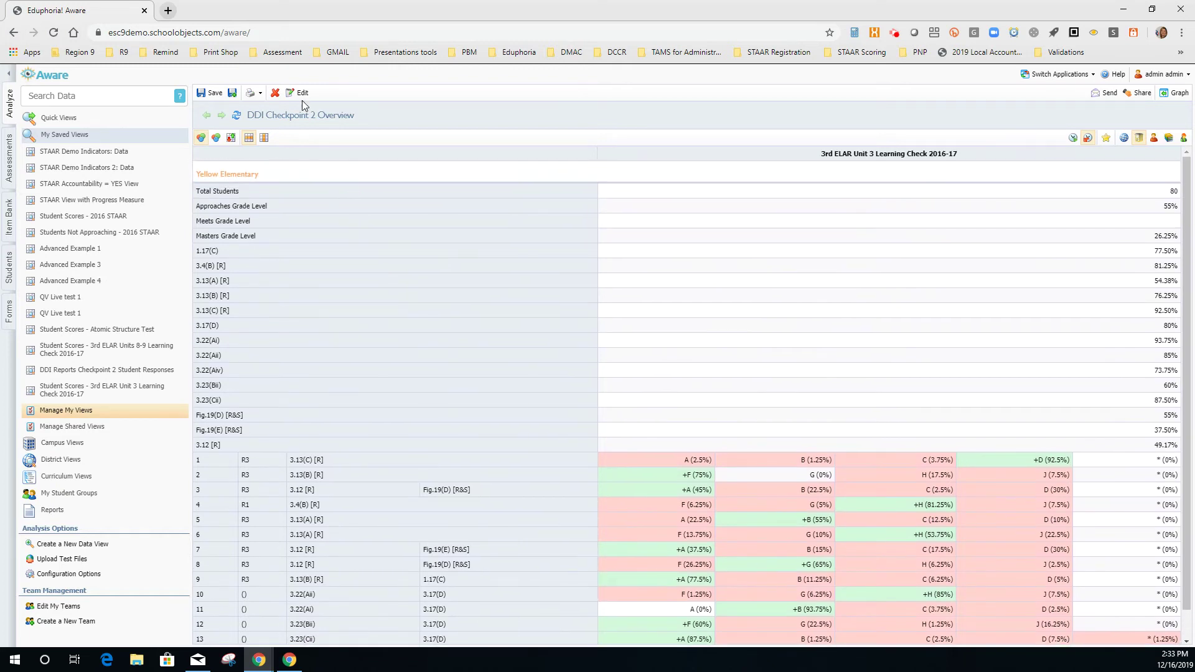
{"action": "left_click", "coordinate": [305, 97]}
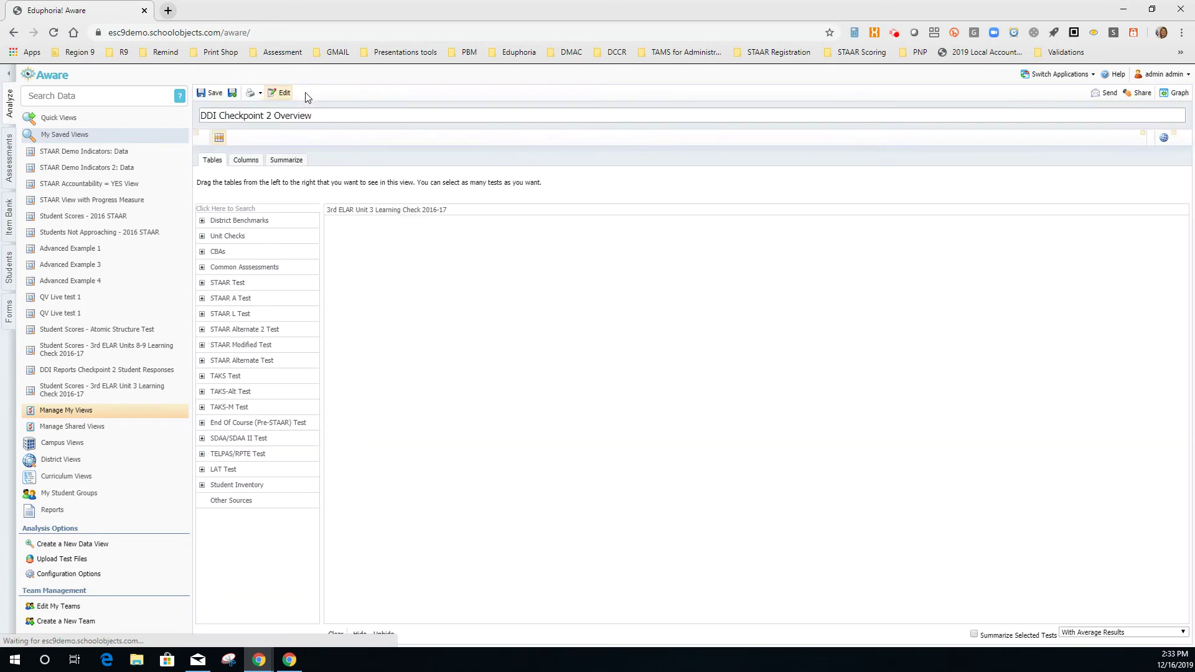
{"action": "left_click", "coordinate": [255, 160]}
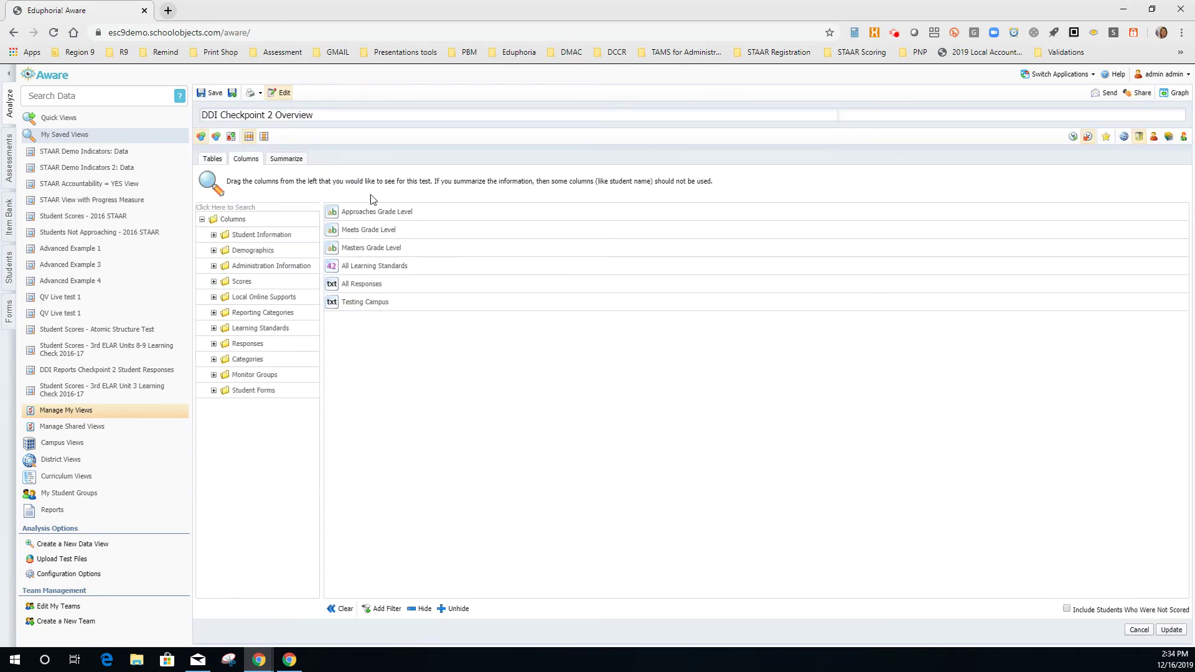
{"action": "left_click", "coordinate": [290, 159]}
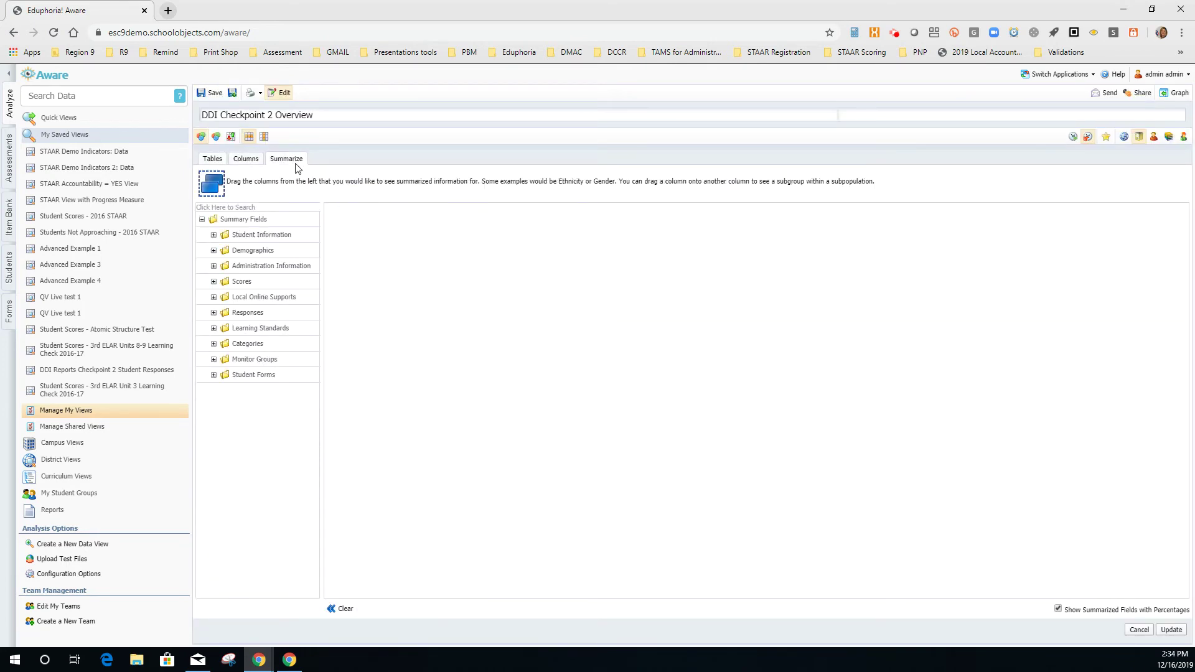
{"action": "left_click", "coordinate": [215, 160]}
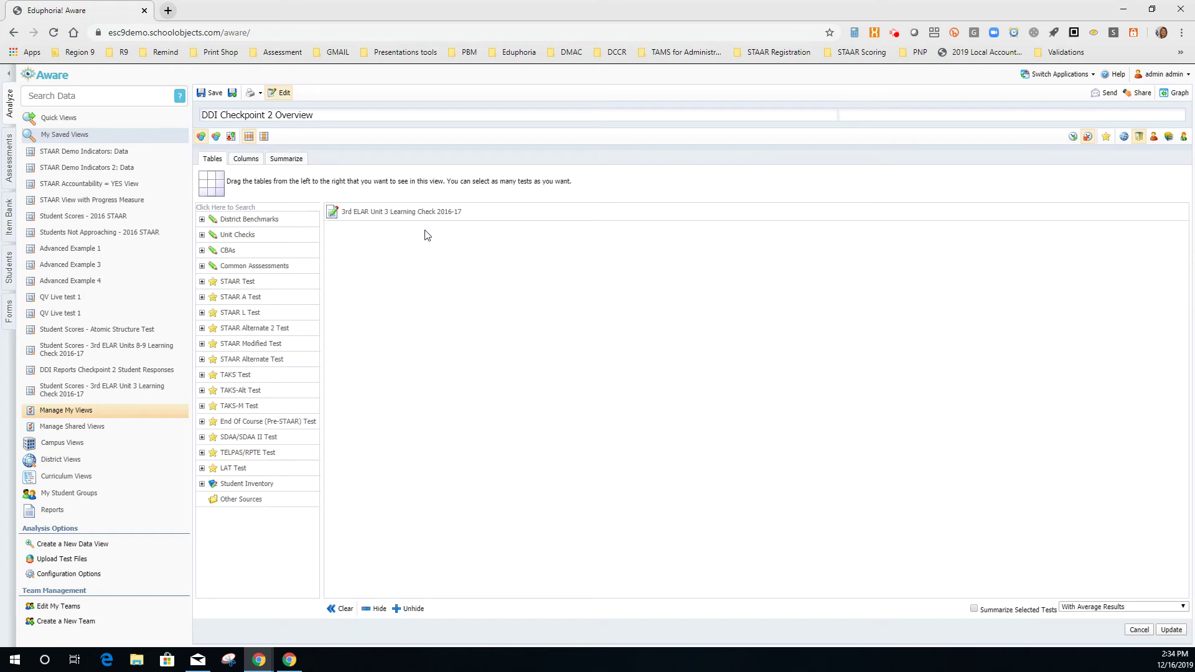
{"action": "left_click", "coordinate": [249, 160]}
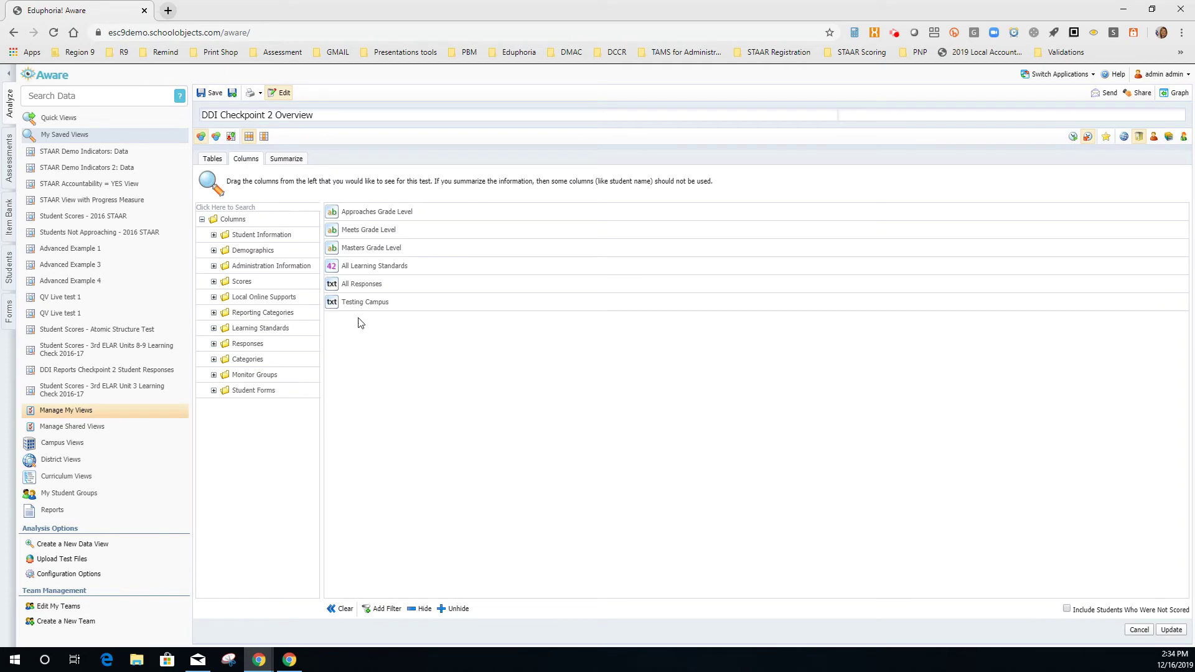
{"action": "left_click", "coordinate": [287, 160]}
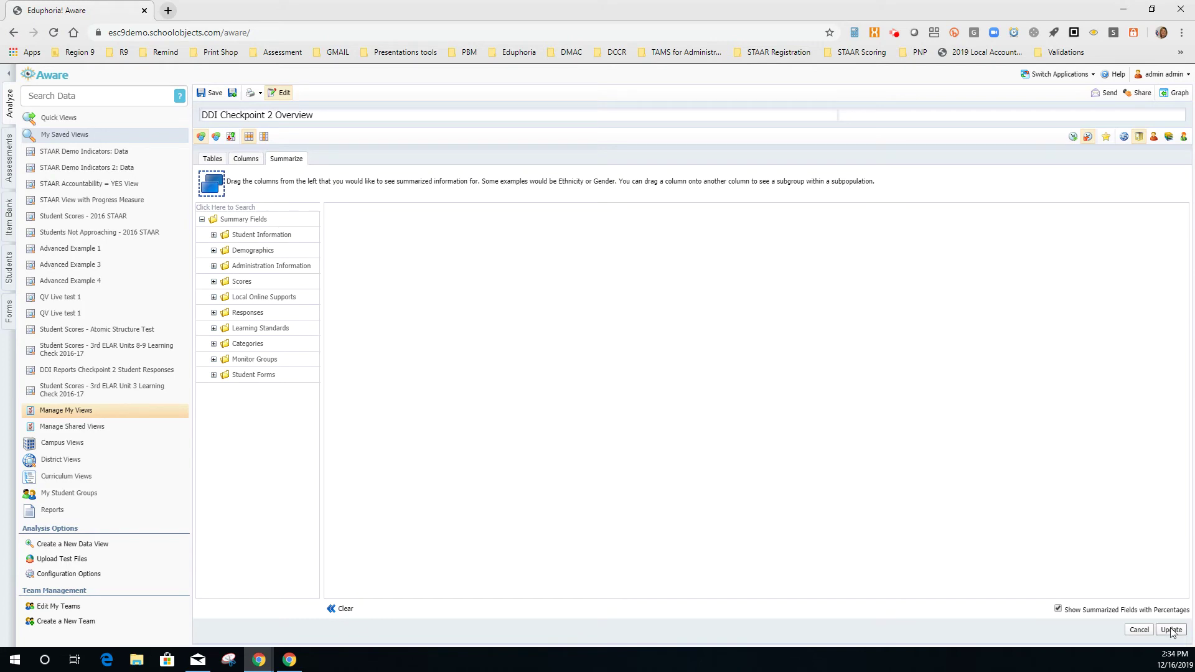
{"action": "left_click", "coordinate": [212, 93]}
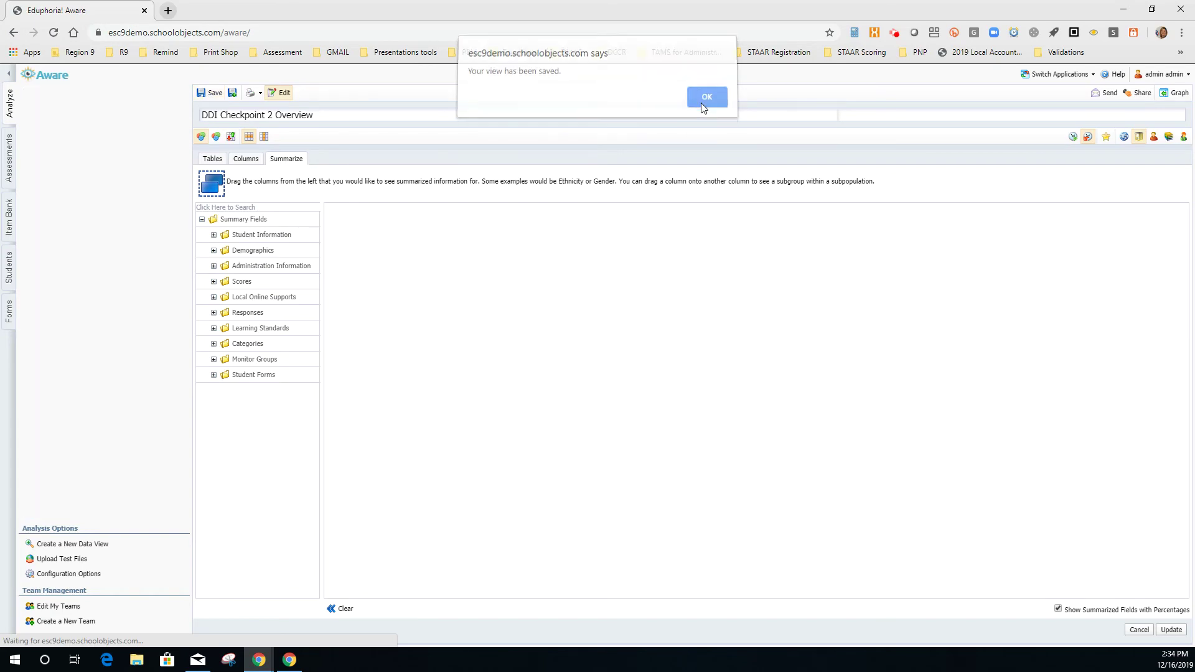
{"action": "left_click", "coordinate": [694, 103]}
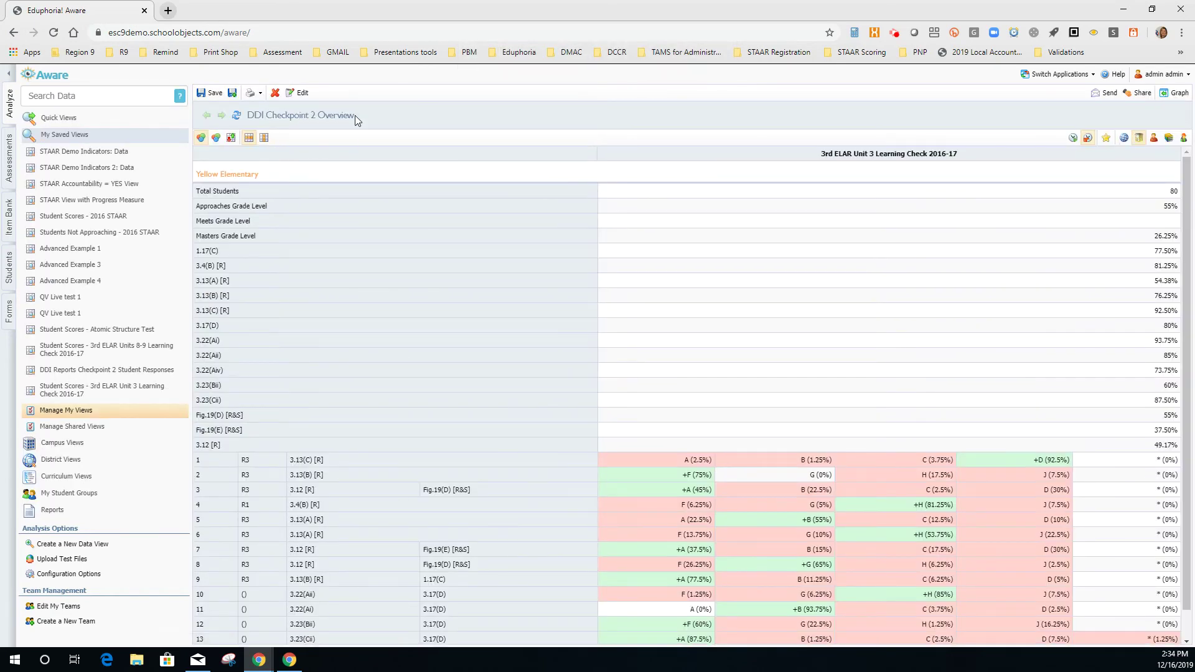
Step: Compare the view in the horizontal column layout, return to the row layout and save the view as a copy
{"action": "left_click", "coordinate": [265, 138]}
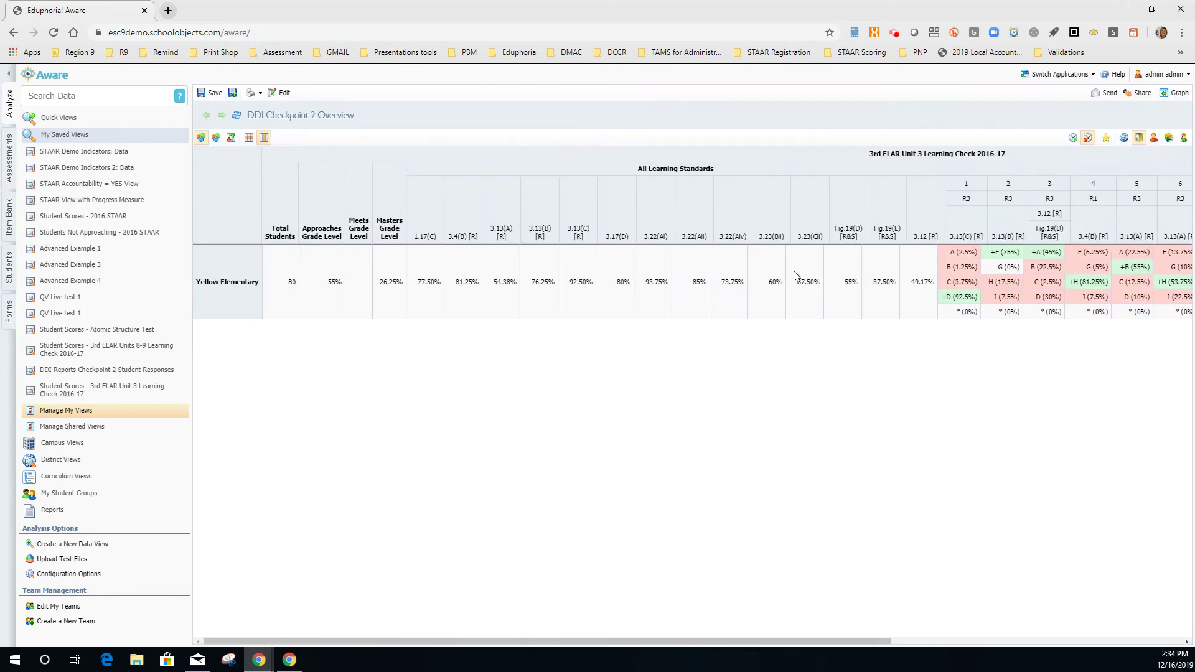
{"action": "left_click", "coordinate": [249, 138]}
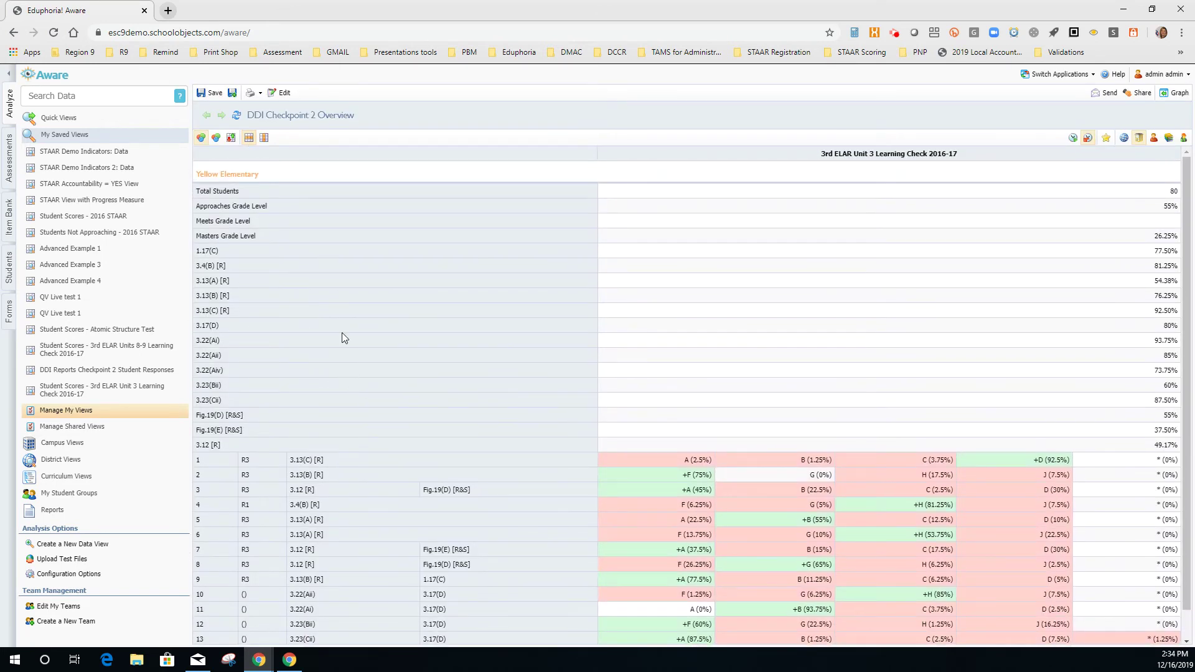
{"action": "mouse_move", "coordinate": [342, 333]}
{"action": "left_click", "coordinate": [233, 95]}
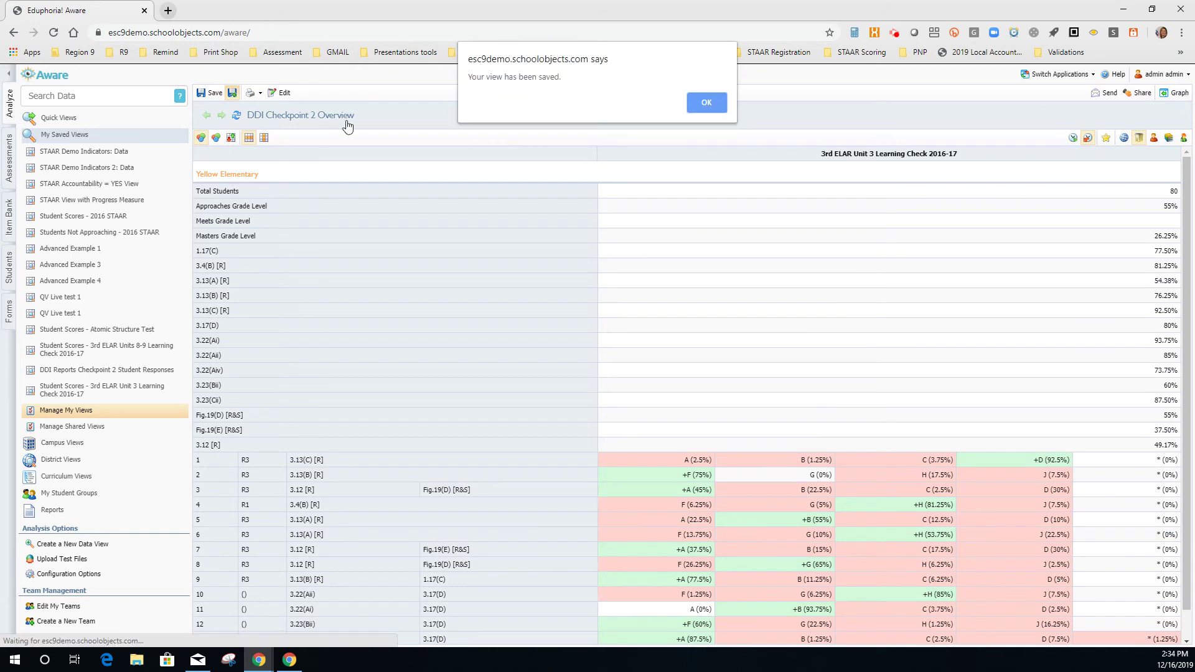
{"action": "left_click", "coordinate": [709, 103]}
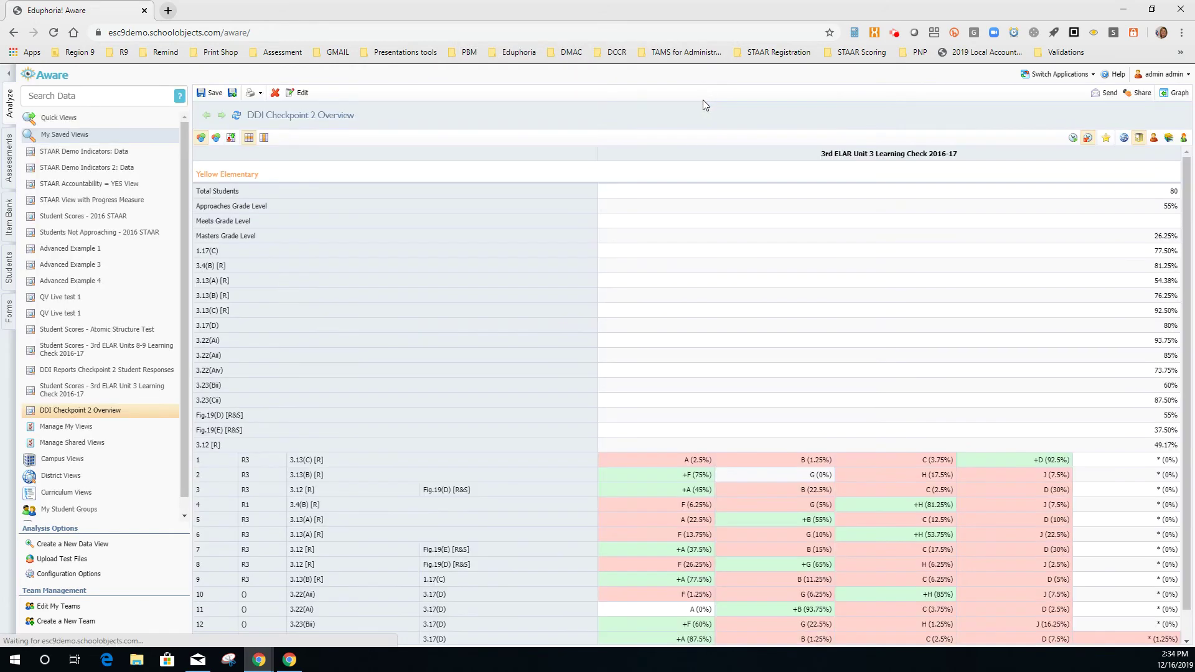
Step: Rename the copied view as DDI Checkpoint 2 Student Data and update it
{"action": "left_click", "coordinate": [301, 98]}
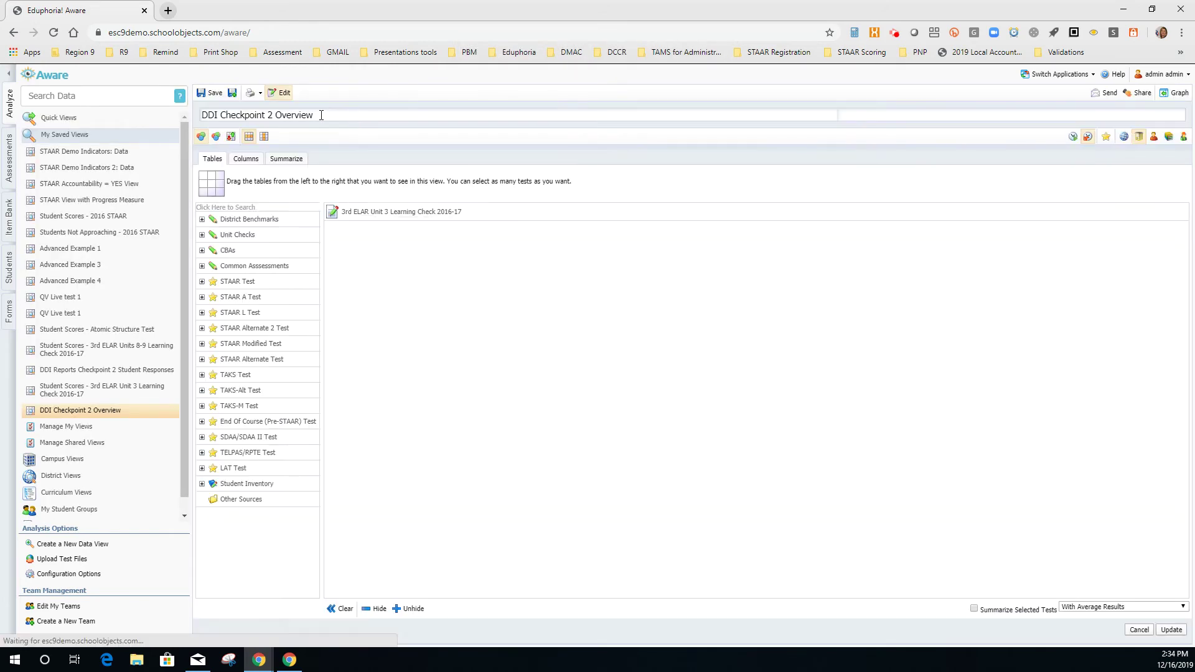
{"action": "double_click", "coordinate": [282, 115]}
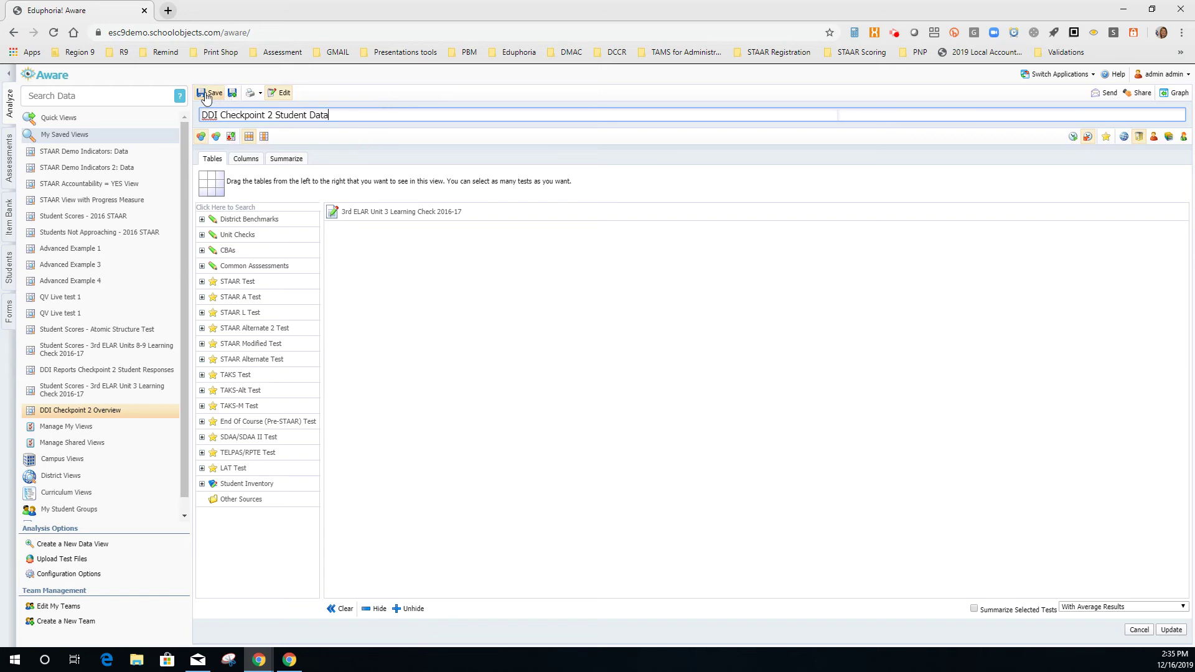
{"action": "left_click", "coordinate": [1178, 633]}
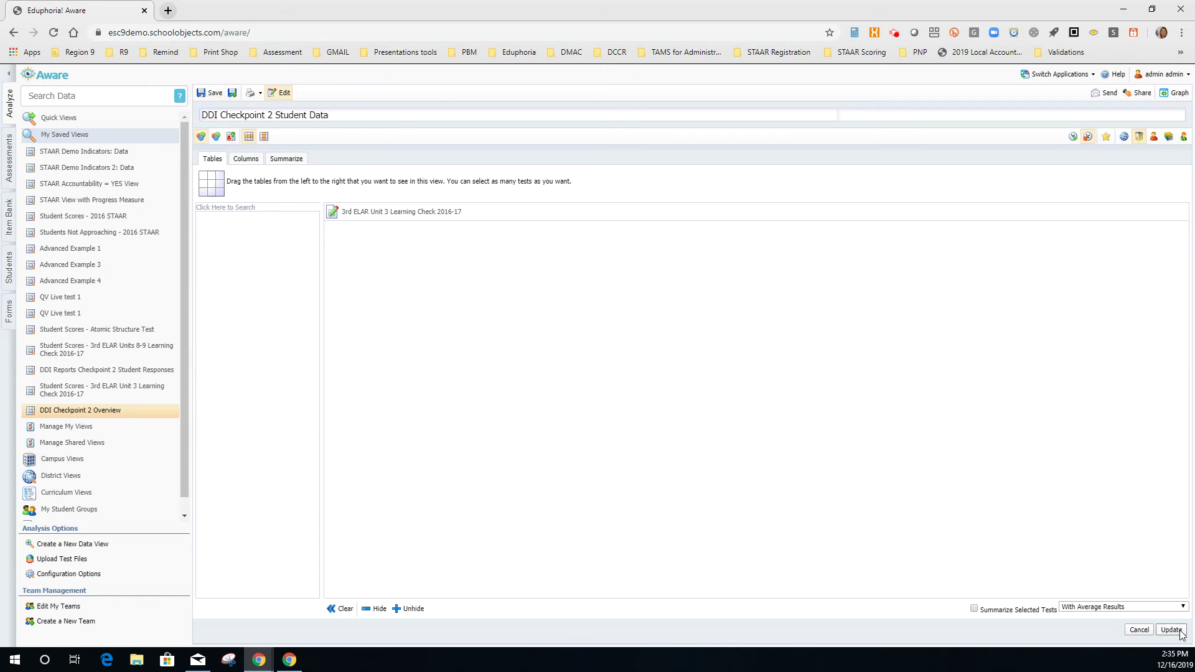
Step: Clear all columns from the view, add All Responses from the Responses group and update the view
{"action": "left_click", "coordinate": [282, 95]}
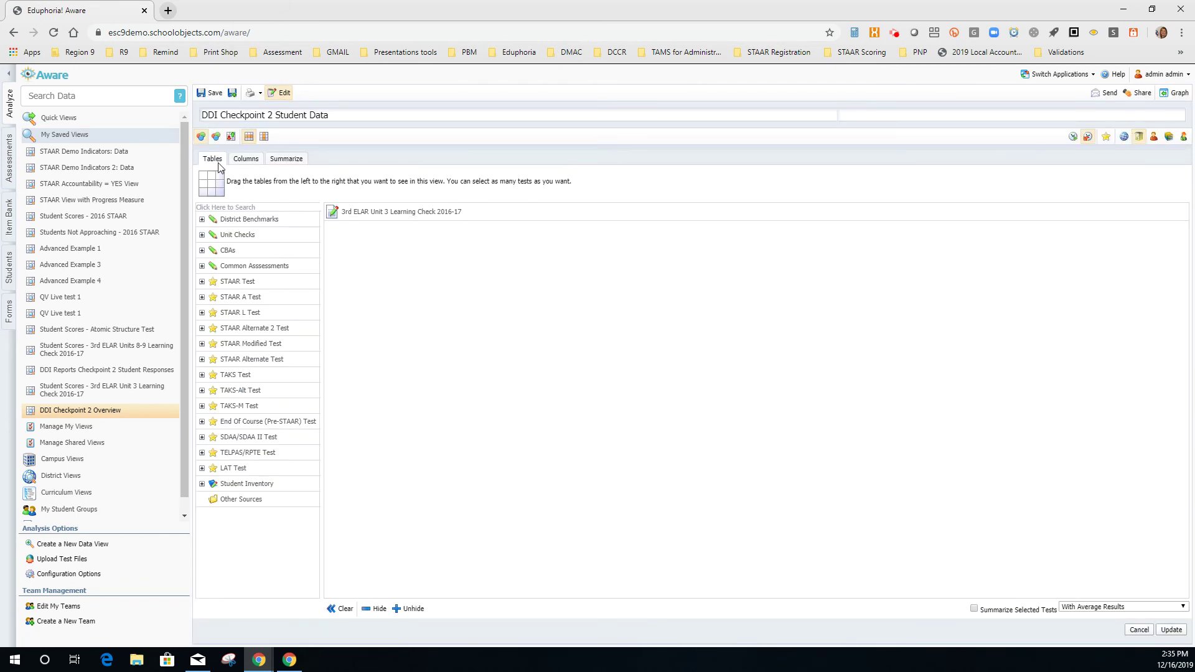
{"action": "left_click", "coordinate": [246, 160]}
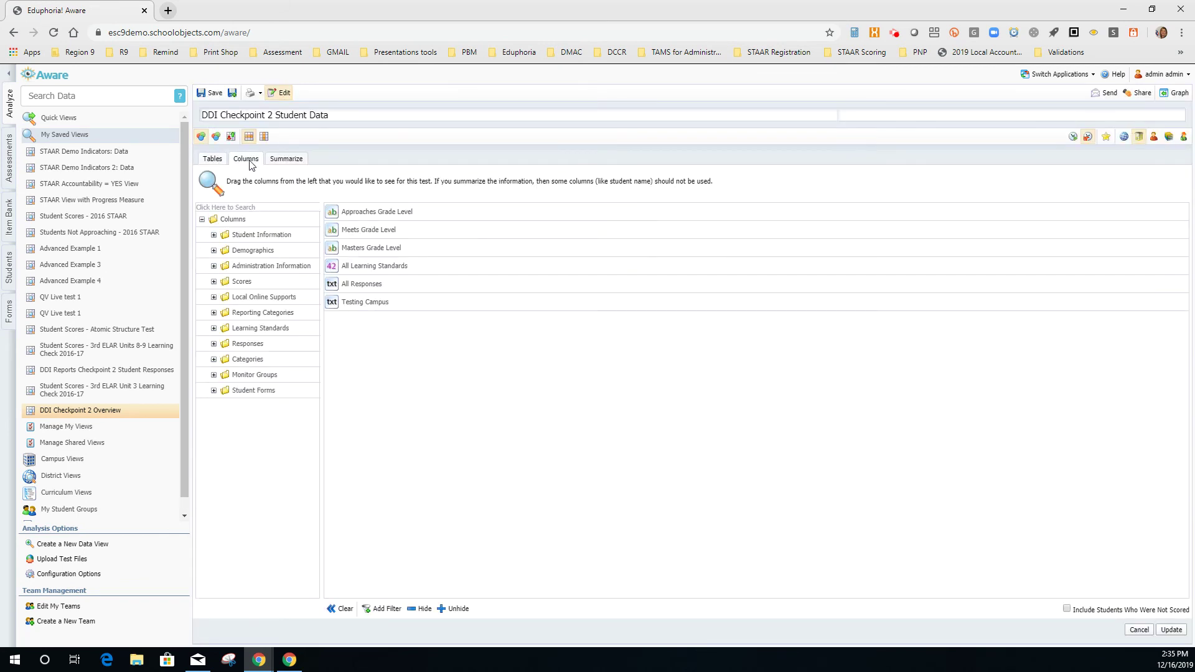
{"action": "left_click", "coordinate": [343, 609]}
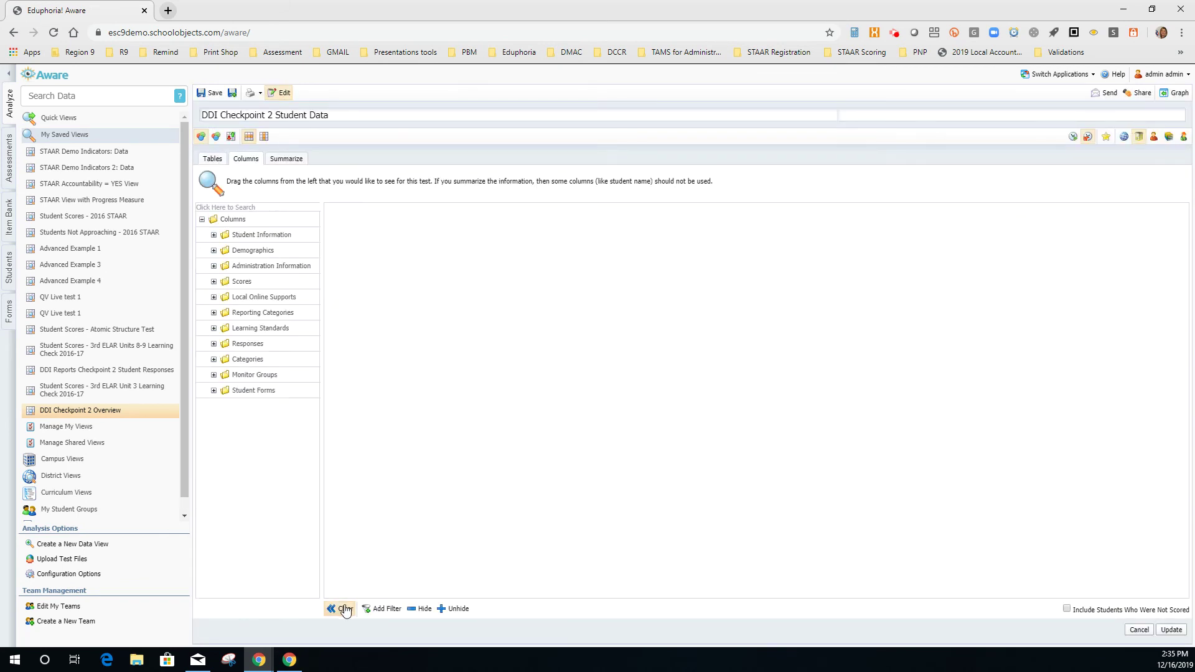
{"action": "left_click", "coordinate": [253, 344]}
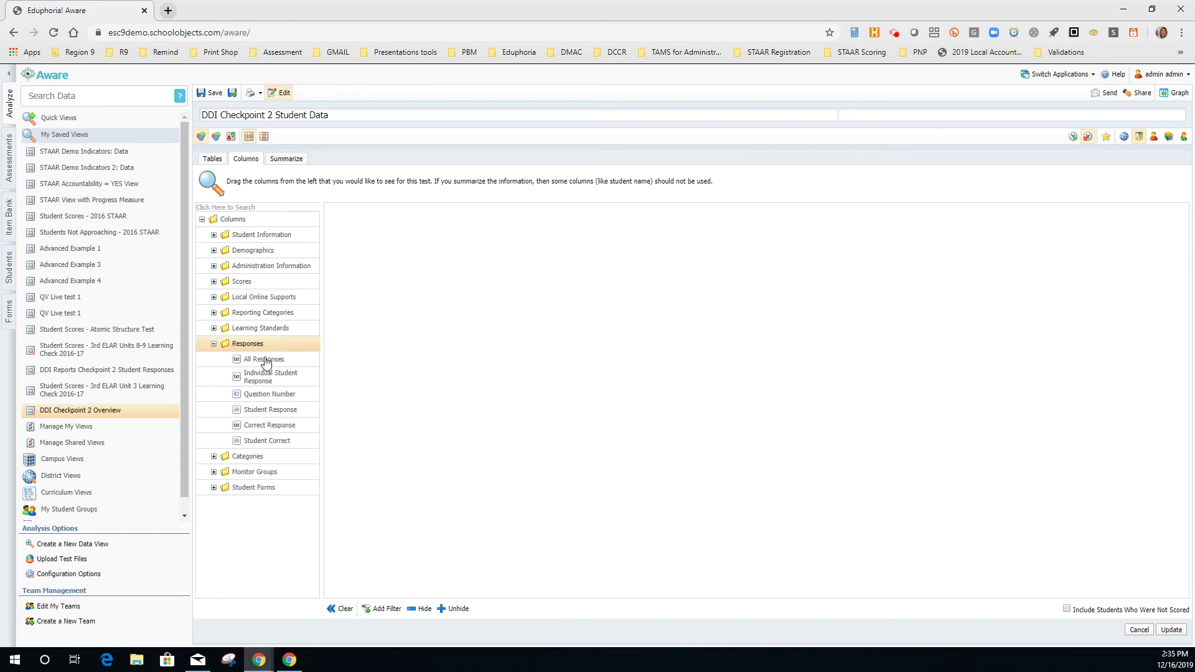
{"action": "left_click_drag", "start_coordinate": [266, 362], "coordinate": [368, 235]}
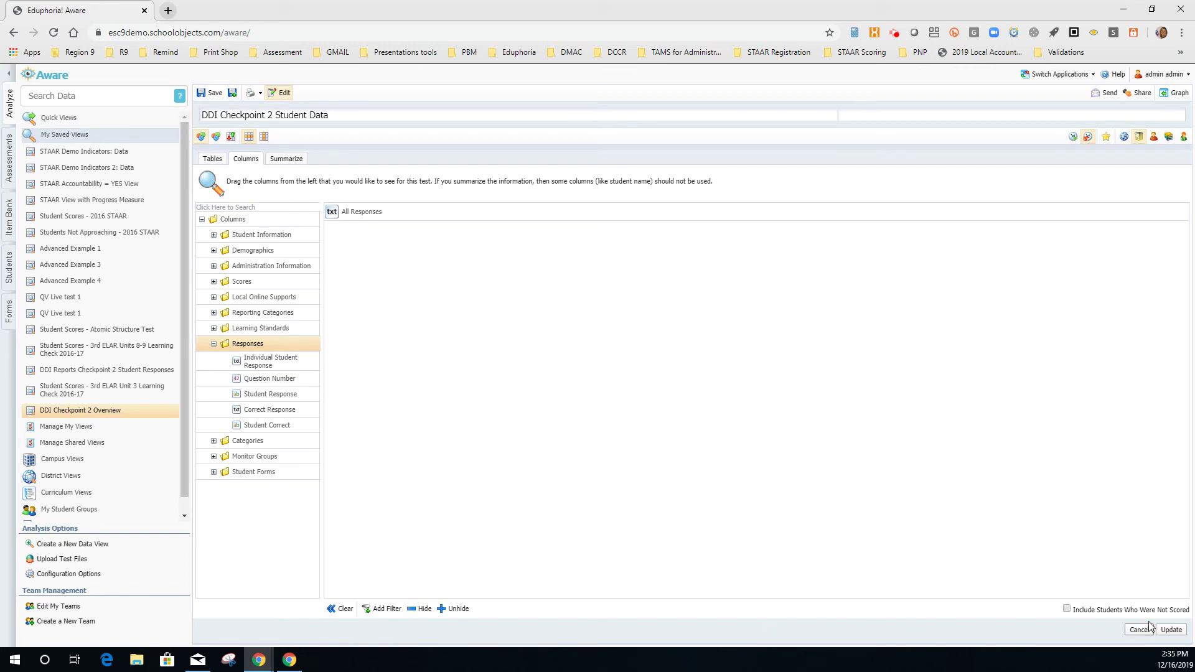
{"action": "left_click", "coordinate": [1169, 630]}
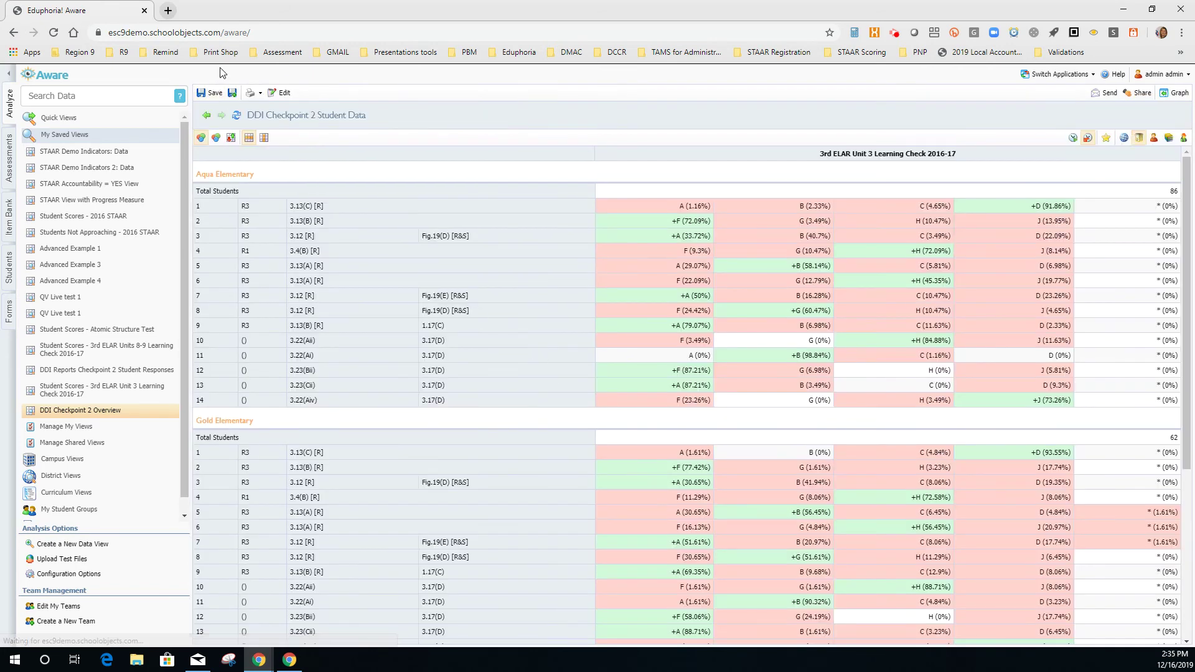
Step: Add the Percent Score column from the Scores group and place it above All Responses
{"action": "left_click", "coordinate": [278, 96]}
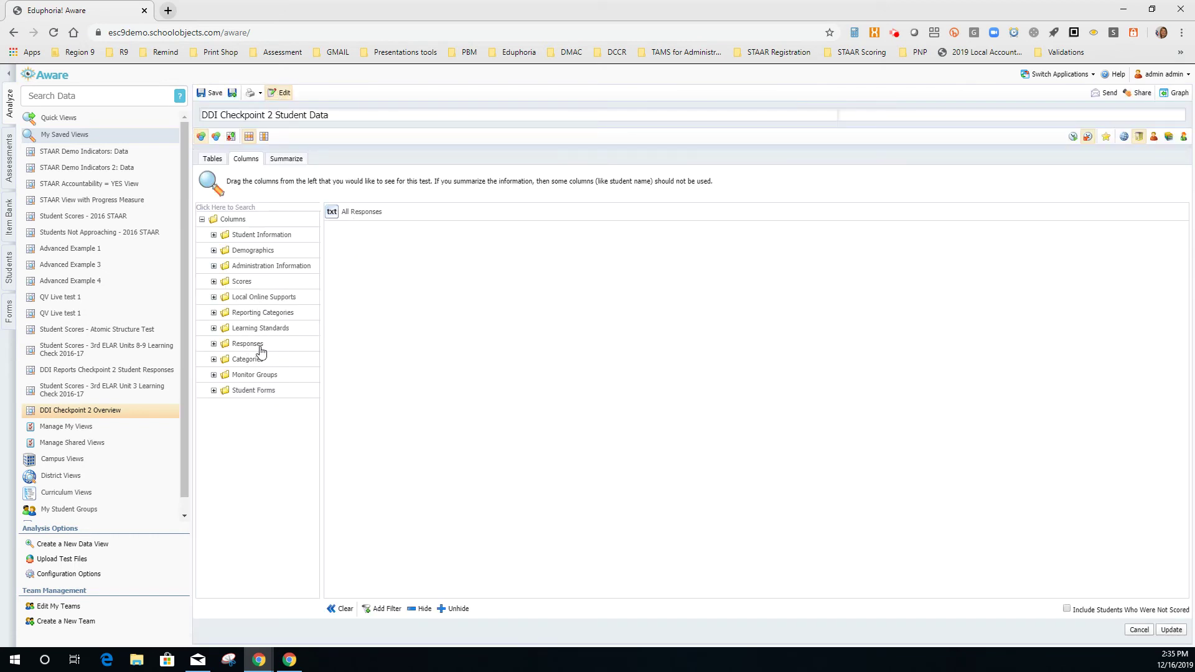
{"action": "left_click", "coordinate": [243, 283]}
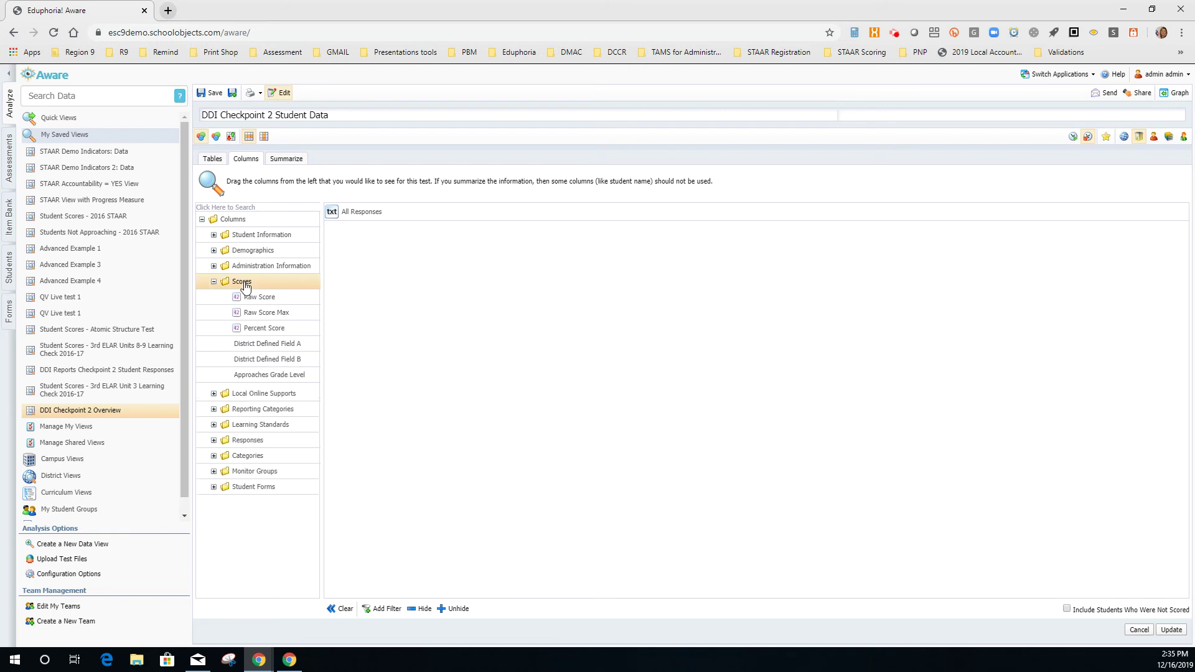
{"action": "left_click_drag", "start_coordinate": [262, 332], "coordinate": [356, 256]}
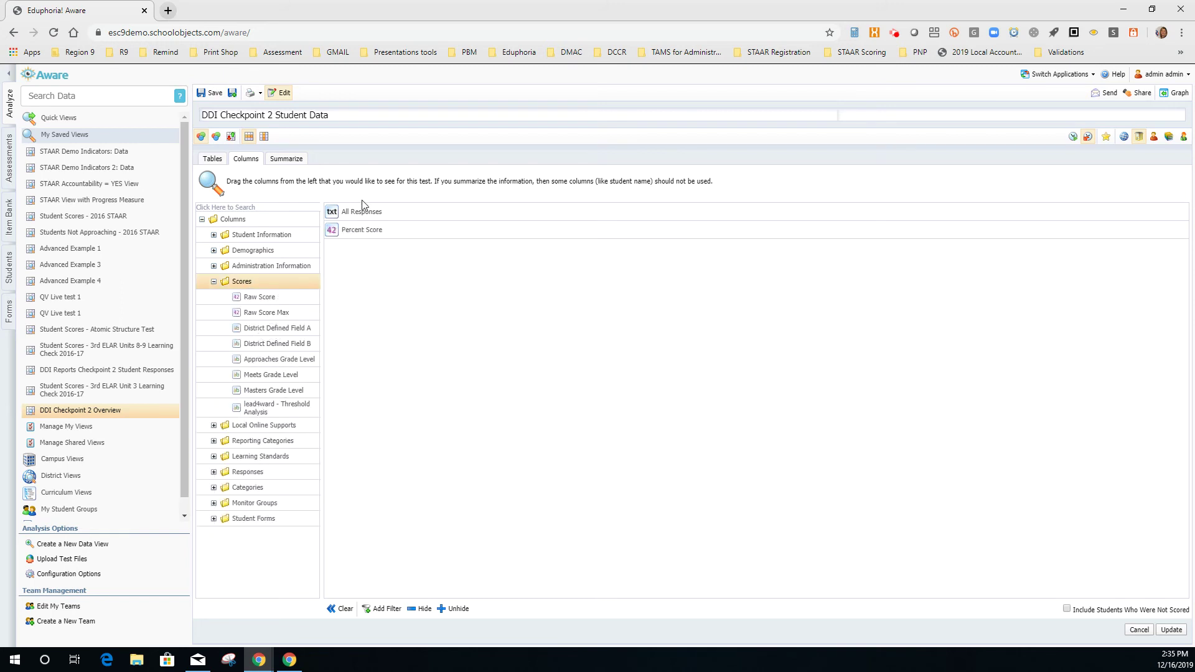
{"action": "left_click_drag", "start_coordinate": [361, 213], "coordinate": [368, 251]}
Step: Add the Testing Campus column from the Administration Information group below All Responses
{"action": "left_click", "coordinate": [251, 235]}
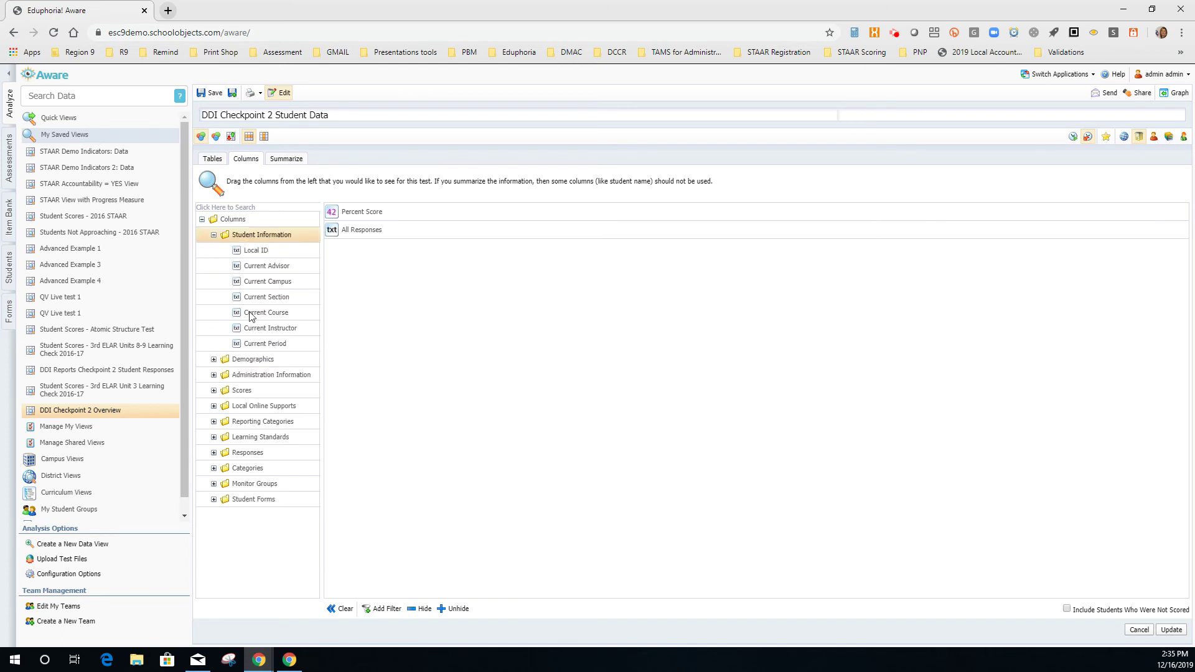
{"action": "left_click", "coordinate": [255, 376]}
{"action": "left_click", "coordinate": [254, 300]}
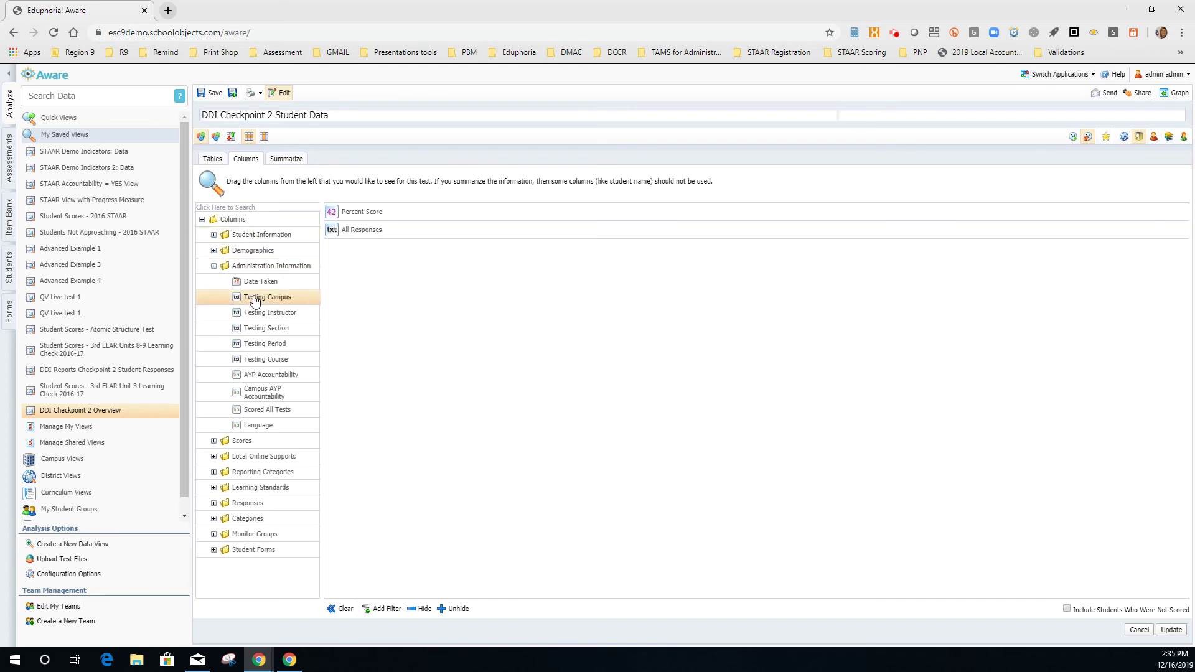
{"action": "left_click_drag", "start_coordinate": [255, 299], "coordinate": [368, 263]}
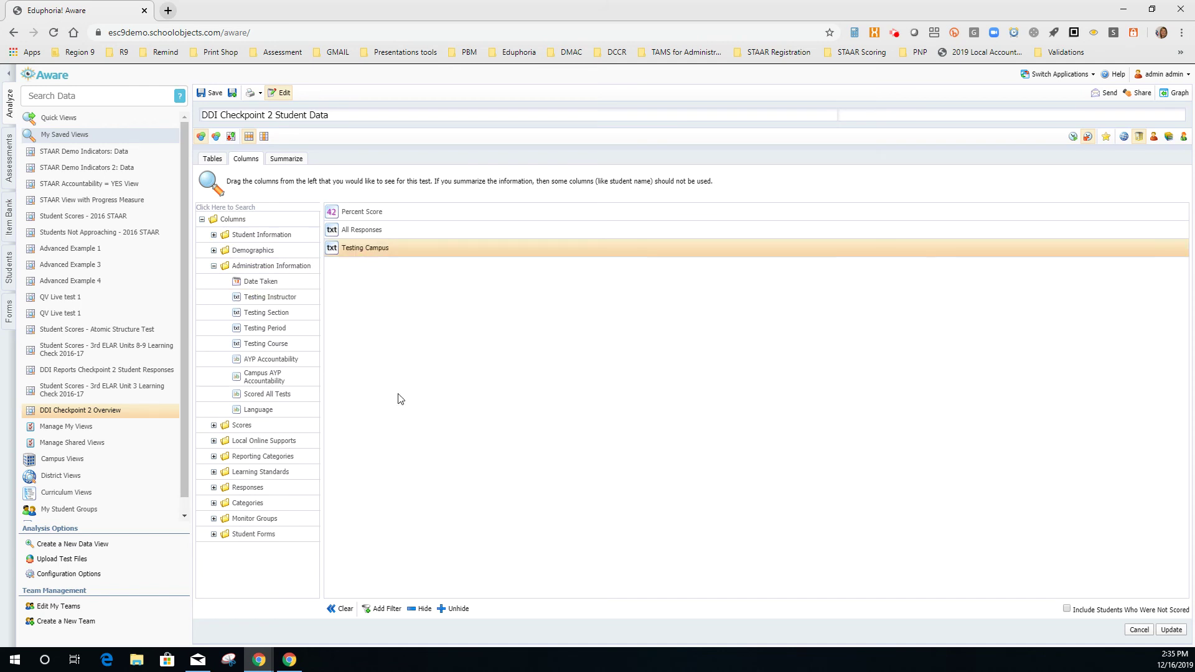
Step: Filter Testing Campus to values that contain "yellow" and update the view
{"action": "left_click", "coordinate": [393, 609]}
{"action": "left_click", "coordinate": [384, 267]}
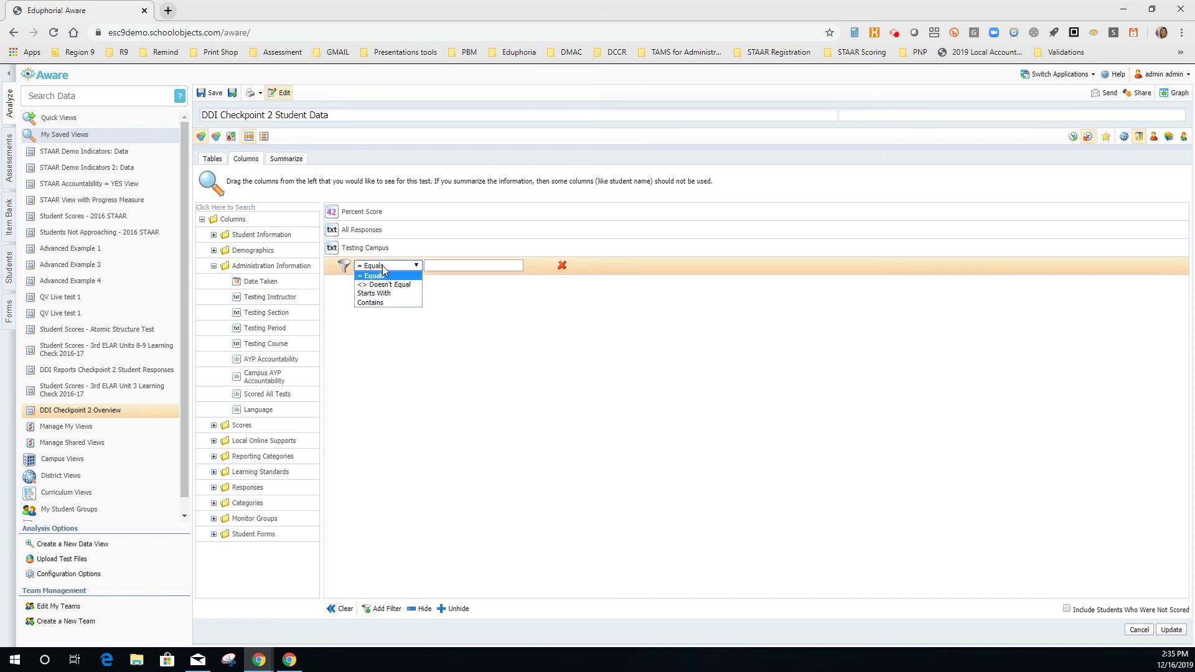
{"action": "left_click", "coordinate": [397, 303]}
{"action": "left_click", "coordinate": [454, 262]}
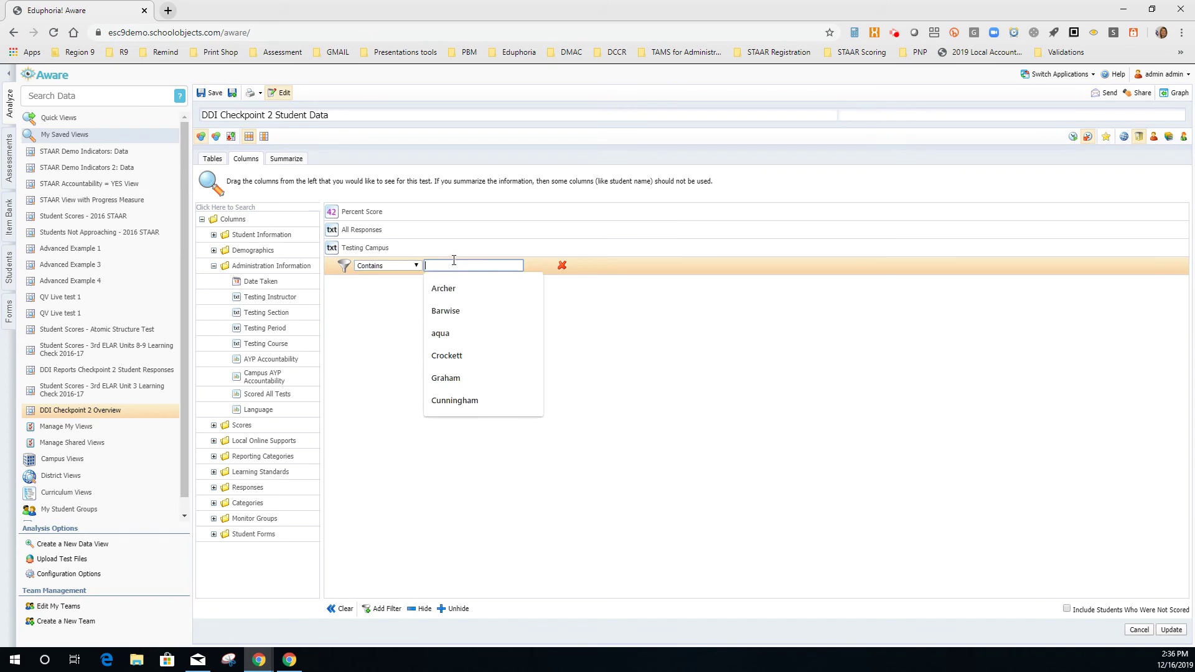
{"action": "type", "text": "yellow"}
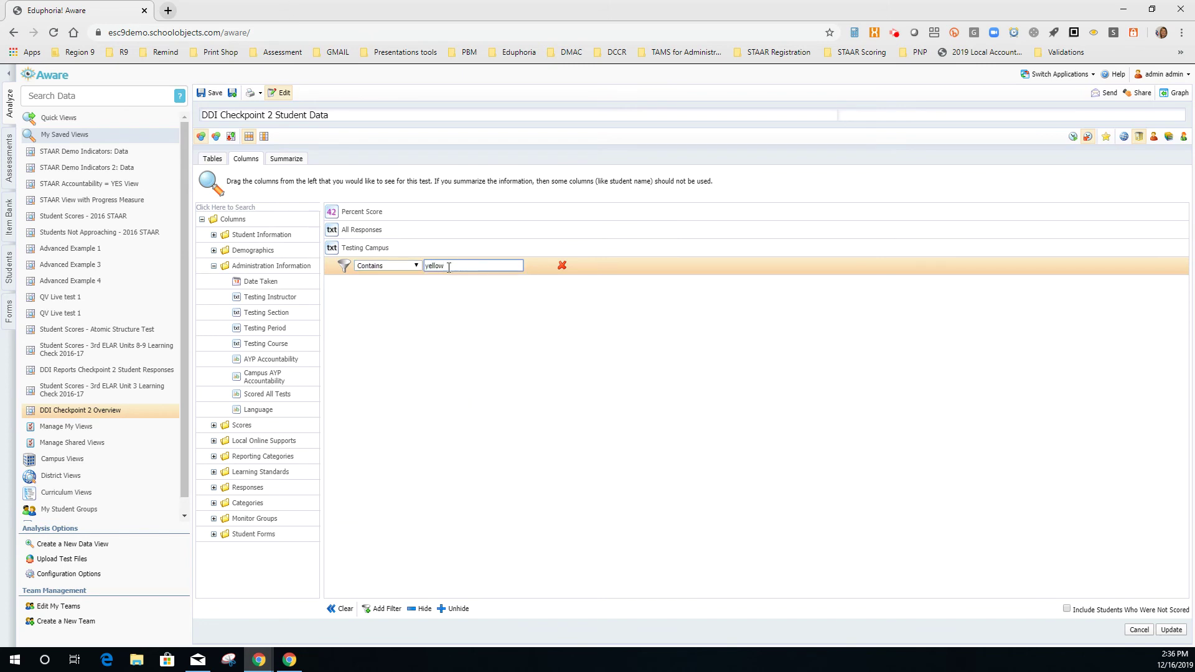
{"action": "key", "text": "Return"}
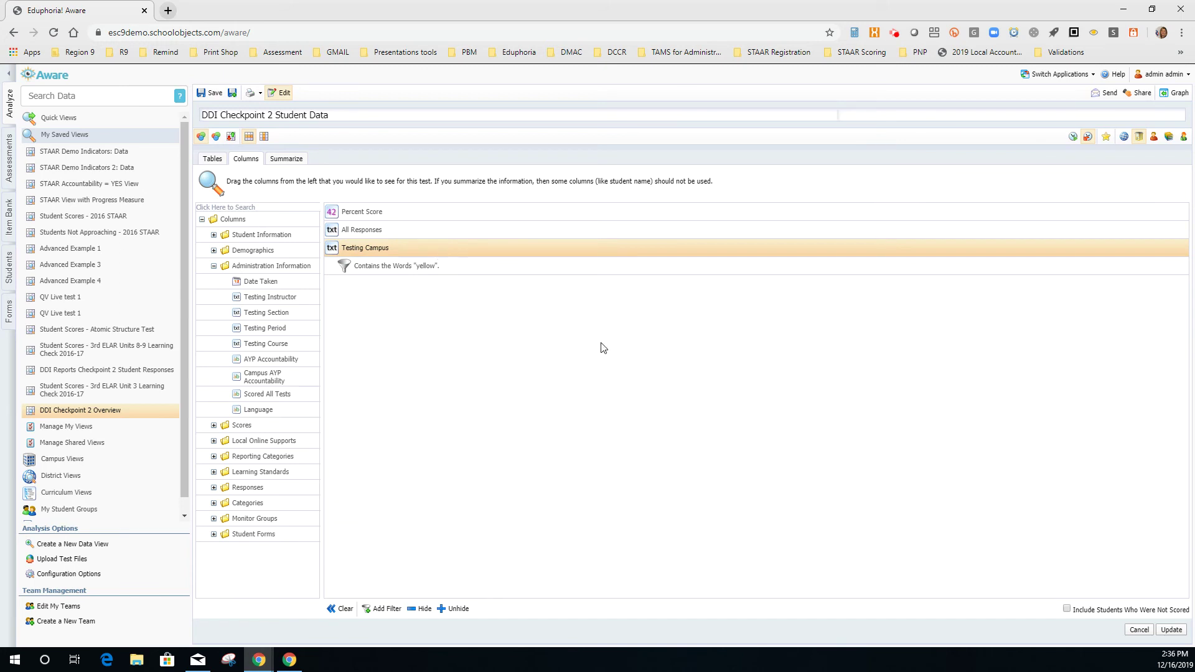
{"action": "left_click", "coordinate": [1171, 630]}
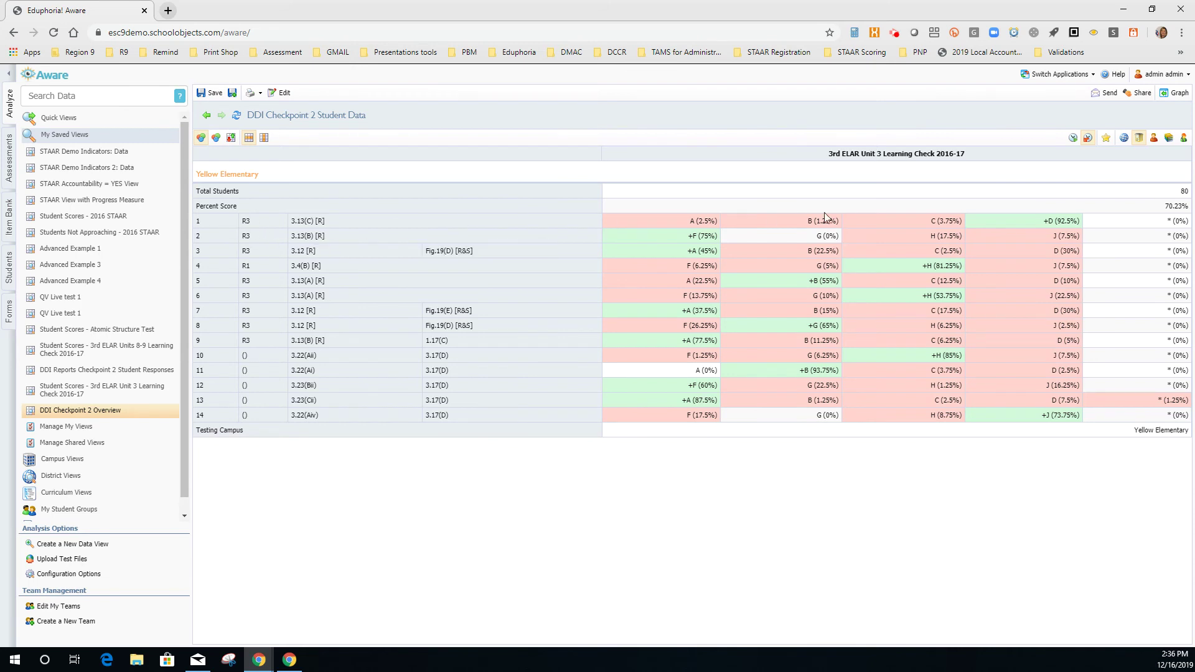
Step: Show the results student by student in the horizontal column layout, sorted by Percent Score from highest to lowest
{"action": "left_click", "coordinate": [265, 138]}
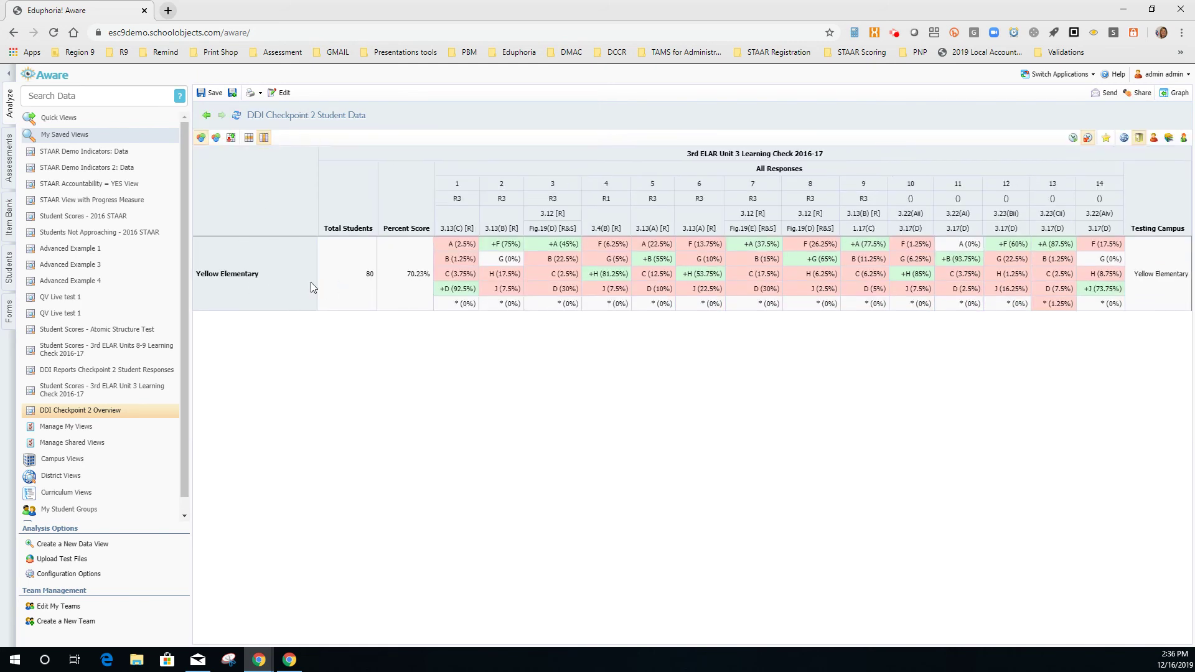
{"action": "left_click", "coordinate": [1184, 141]}
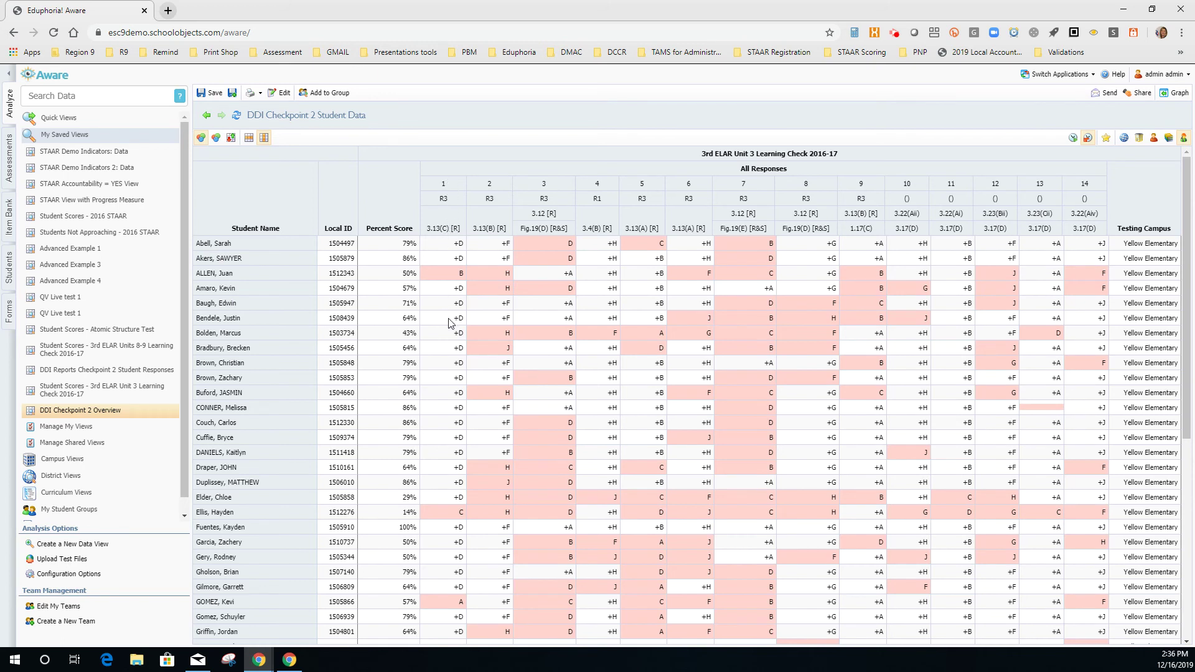
{"action": "left_click", "coordinate": [393, 232]}
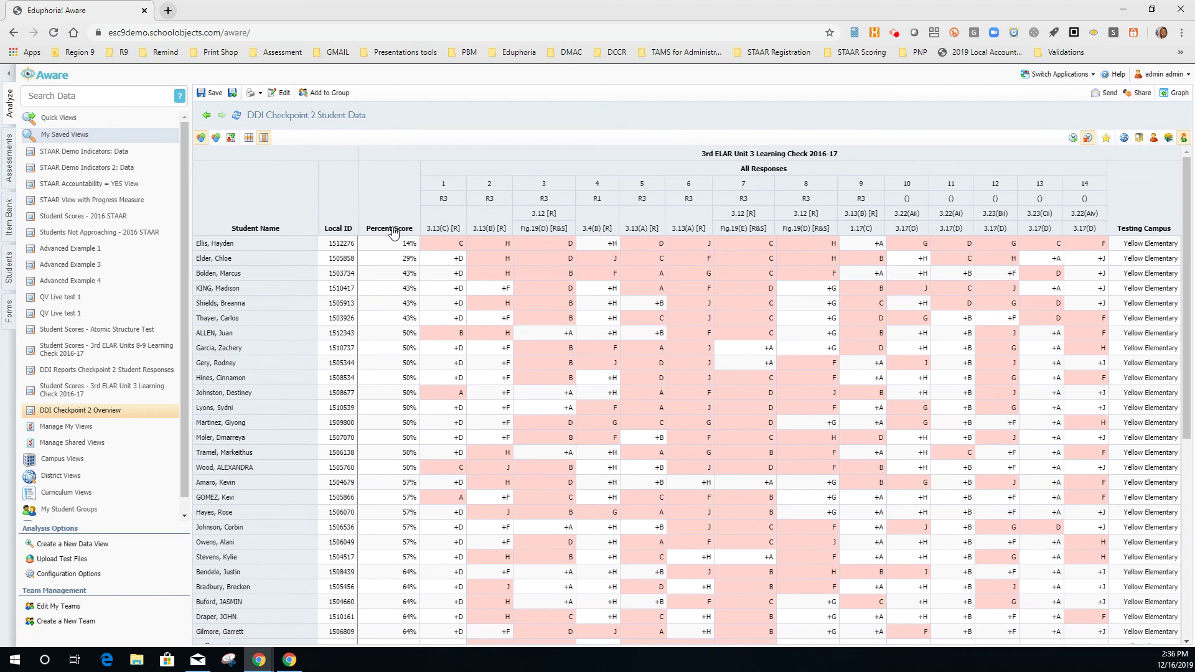
{"action": "left_click", "coordinate": [393, 230]}
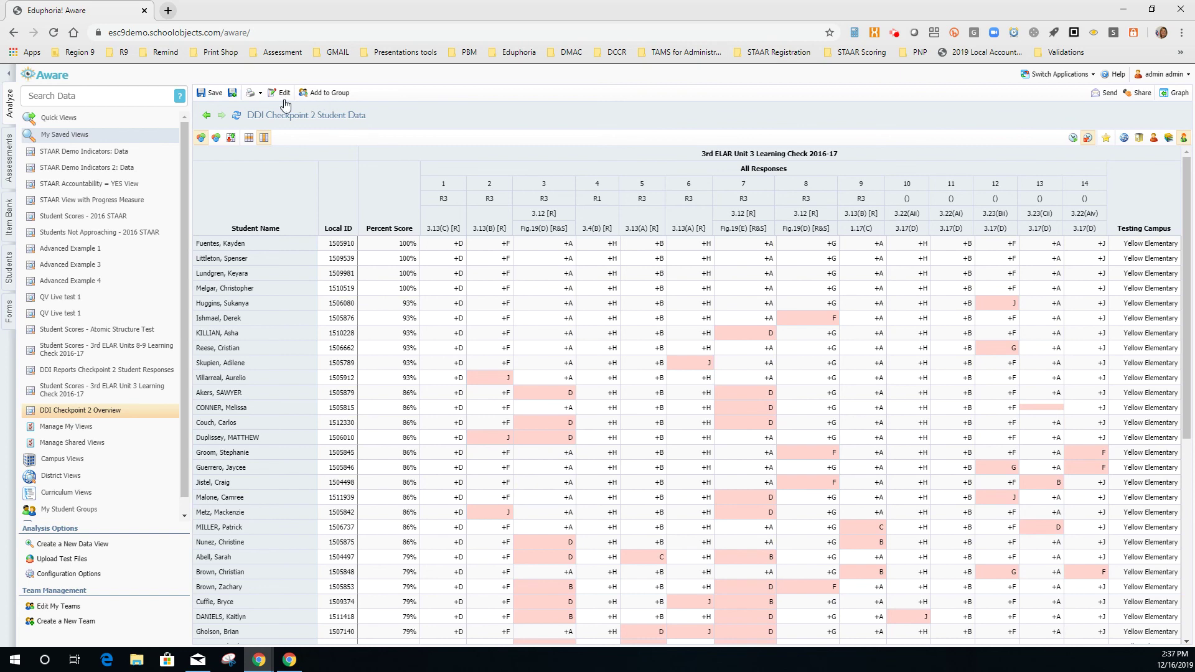
Step: Save the DDI Checkpoint 2 Student Data view and share it with all teachers
{"action": "left_click", "coordinate": [205, 95]}
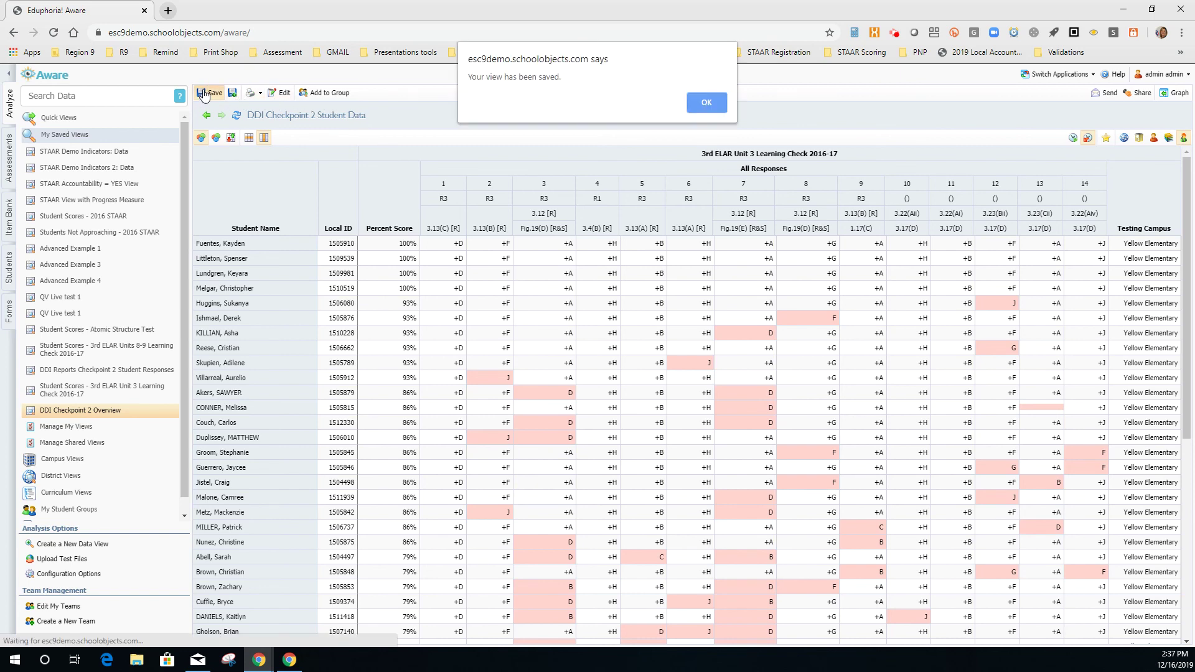
{"action": "left_click", "coordinate": [698, 104]}
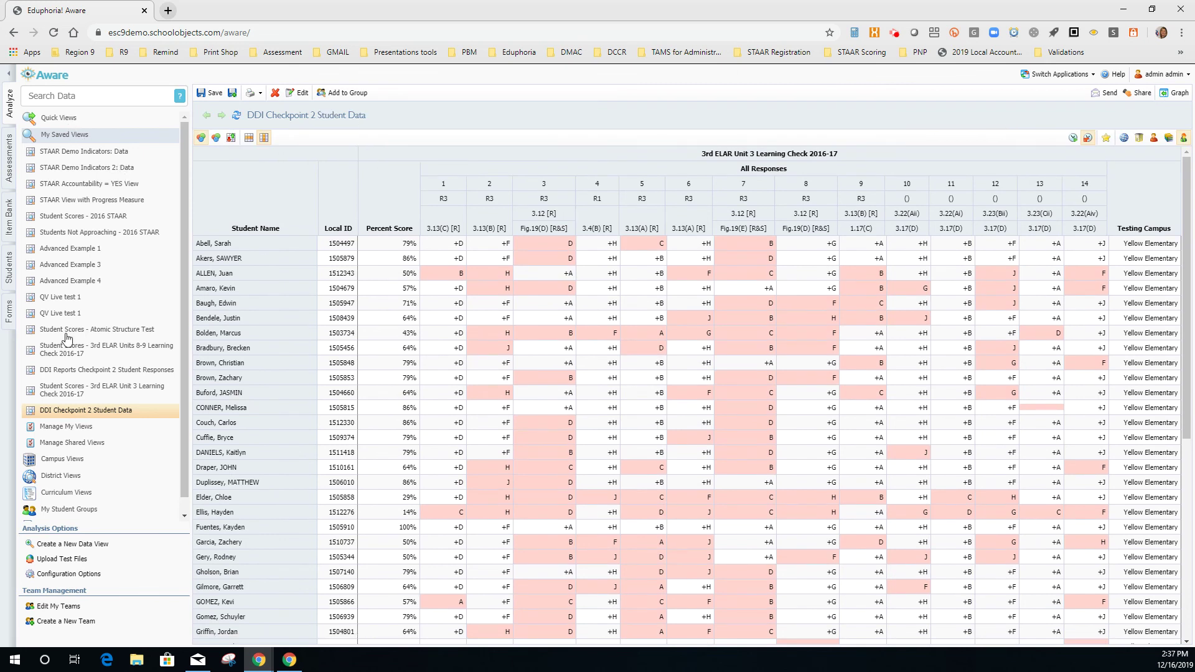
{"action": "left_click", "coordinate": [111, 416]}
{"action": "left_click", "coordinate": [1142, 93]}
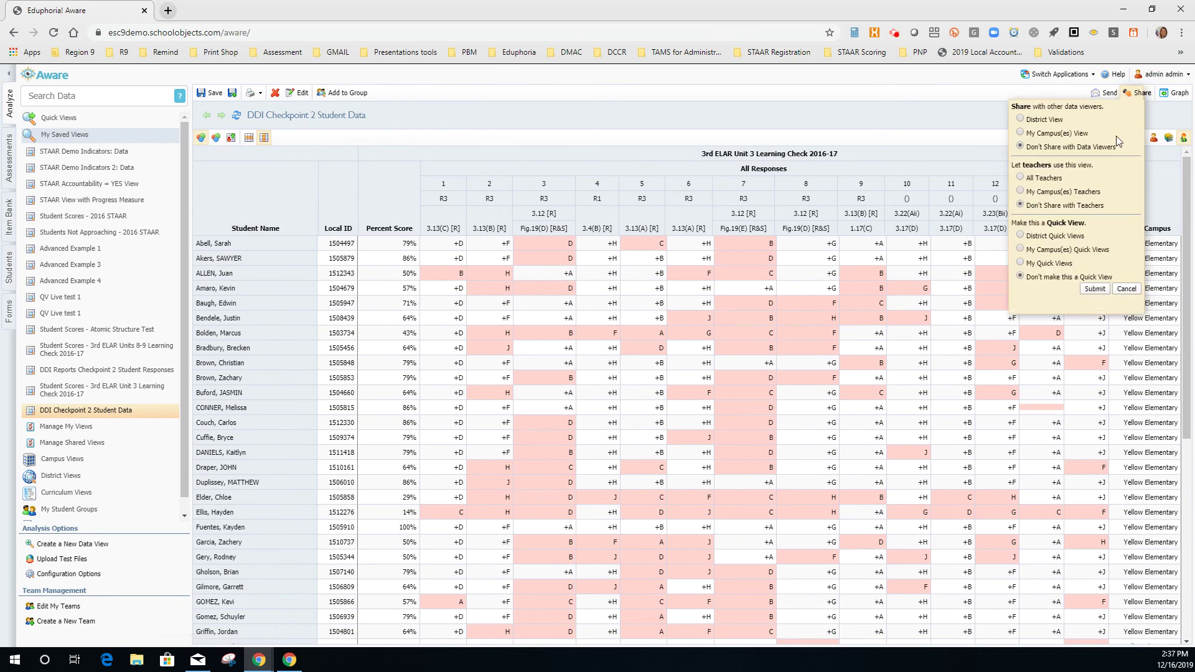
{"action": "left_click", "coordinate": [1046, 179]}
{"action": "left_click", "coordinate": [1095, 290]}
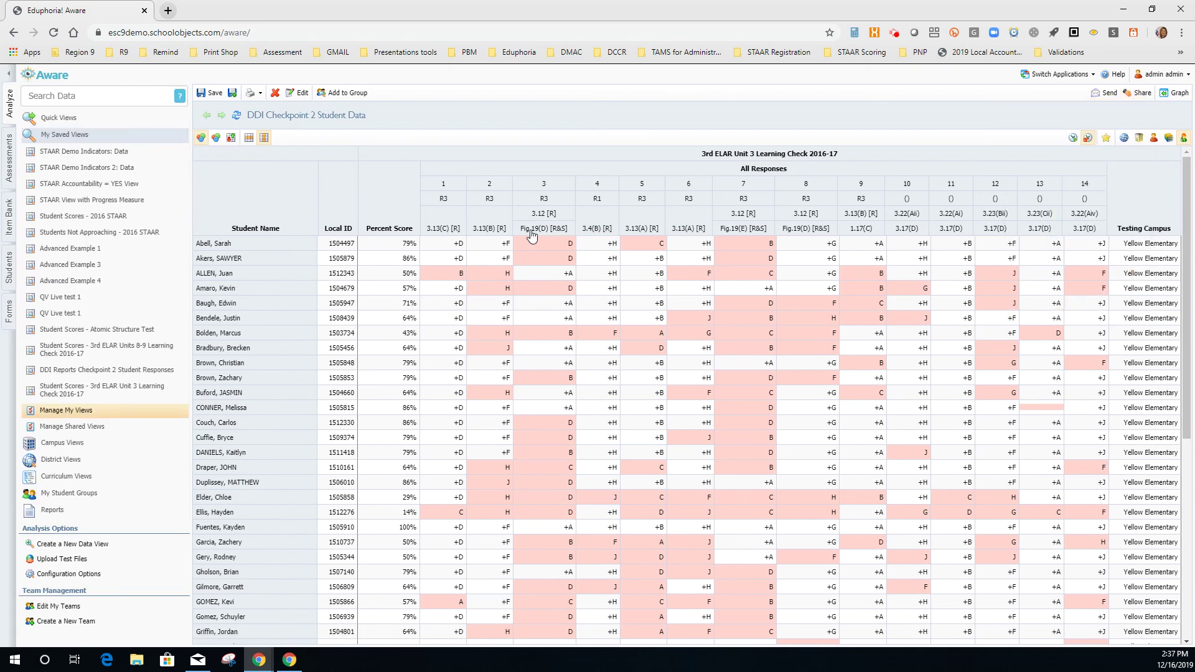
{"action": "mouse_move", "coordinate": [531, 235]}
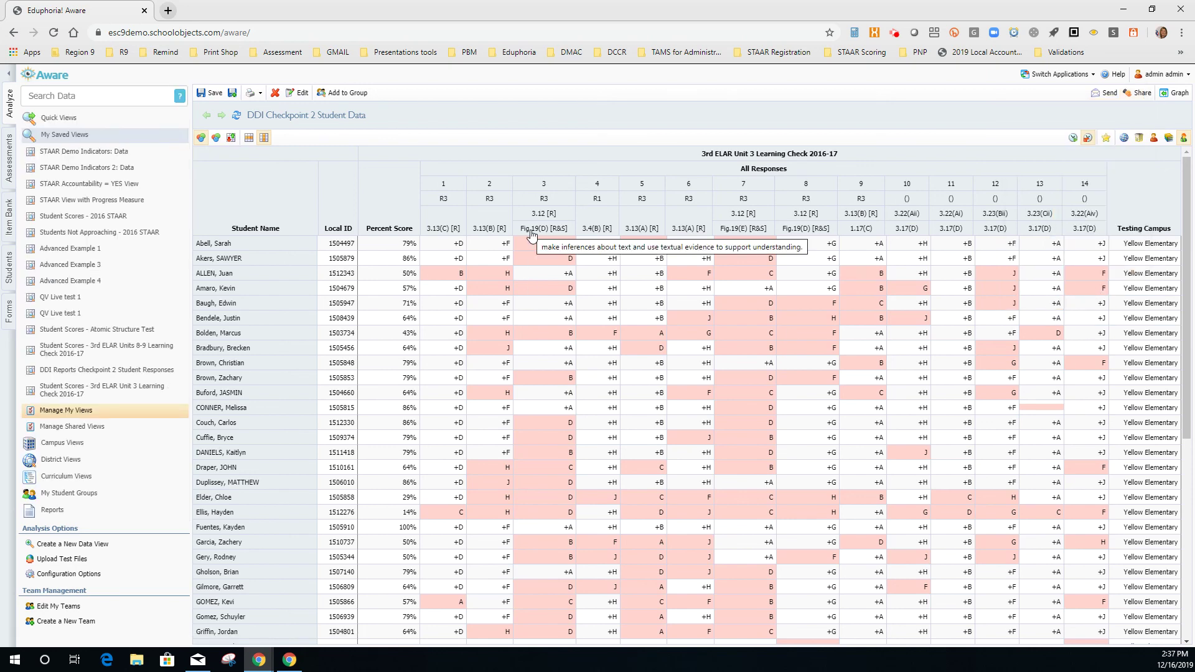